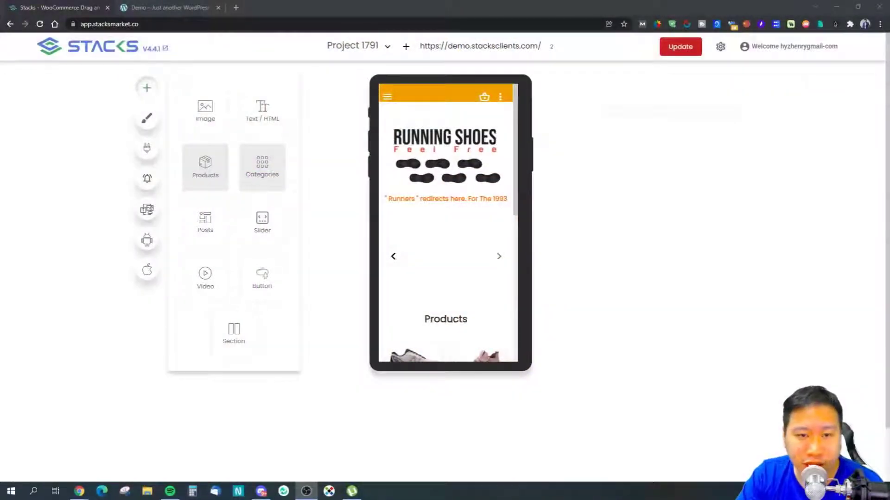
Step: Bring the Stacks builder on Project 1791 to the front, showing the Running Shoes banner, slider and Products
left_click(764, 217)
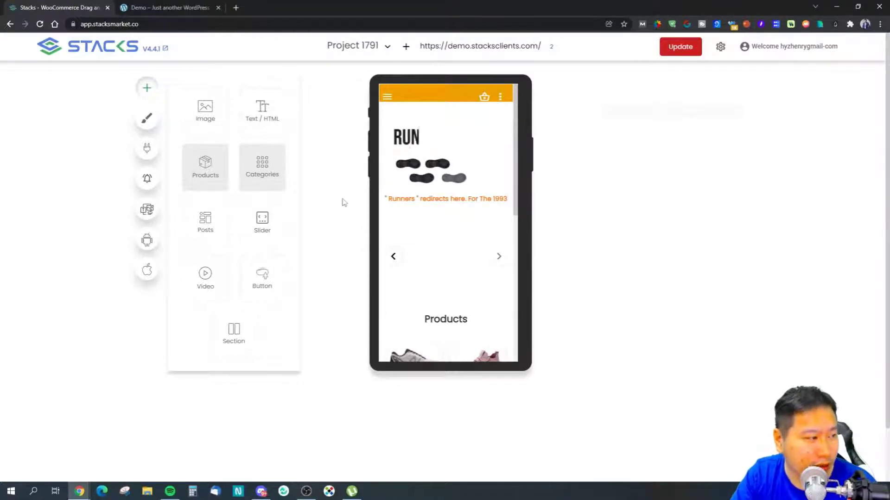
Step: Open the Templates gallery and look through the available store templates
left_click(146, 209)
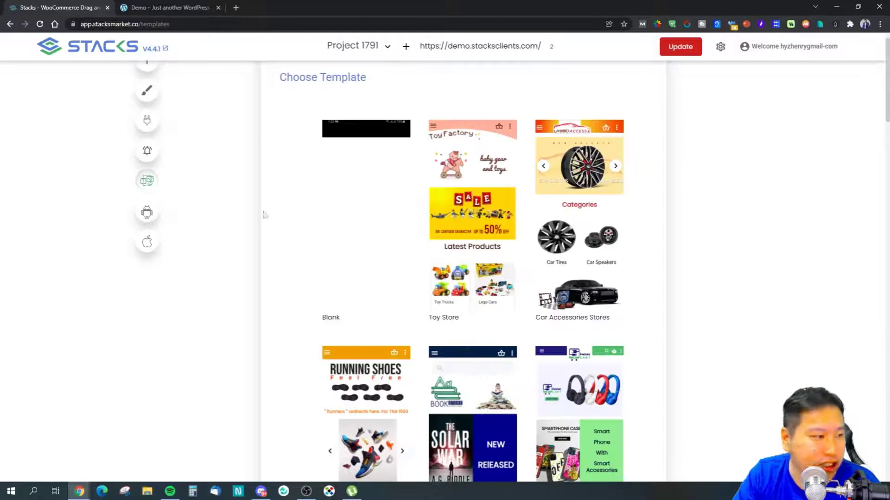
scroll(415, 256, "down", 12)
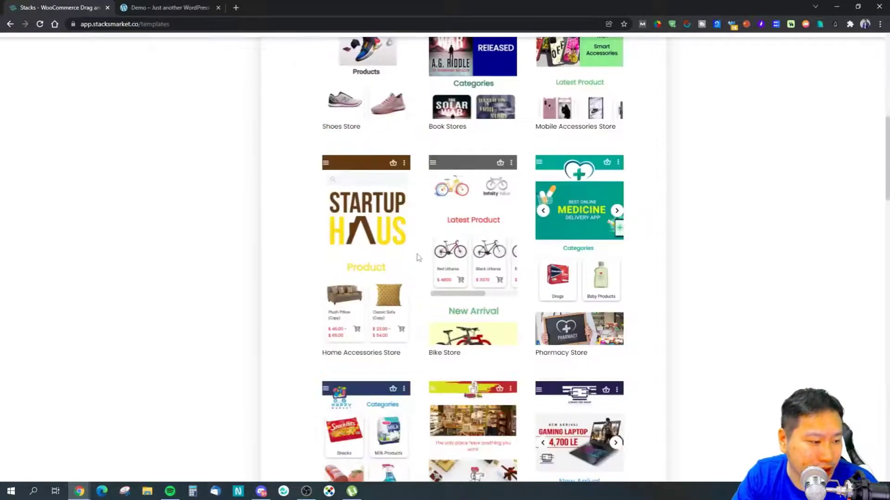
scroll(419, 258, "down", 12)
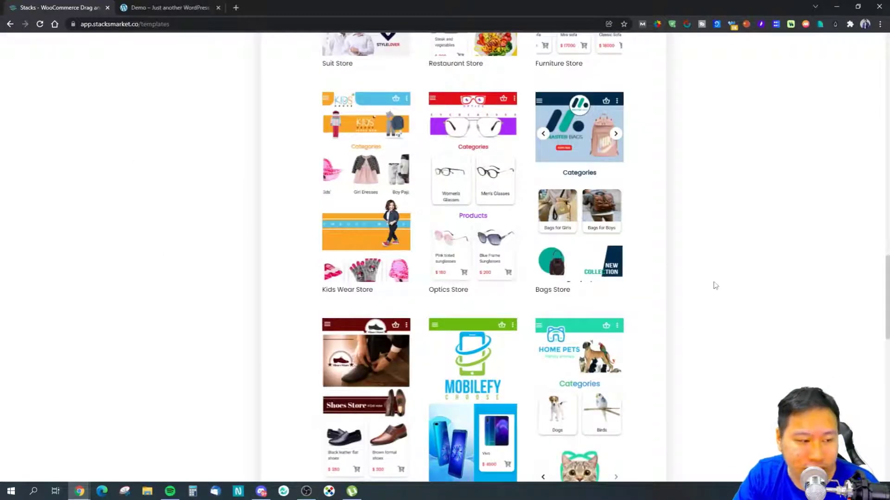
left_click_drag(880, 292, 869, 412)
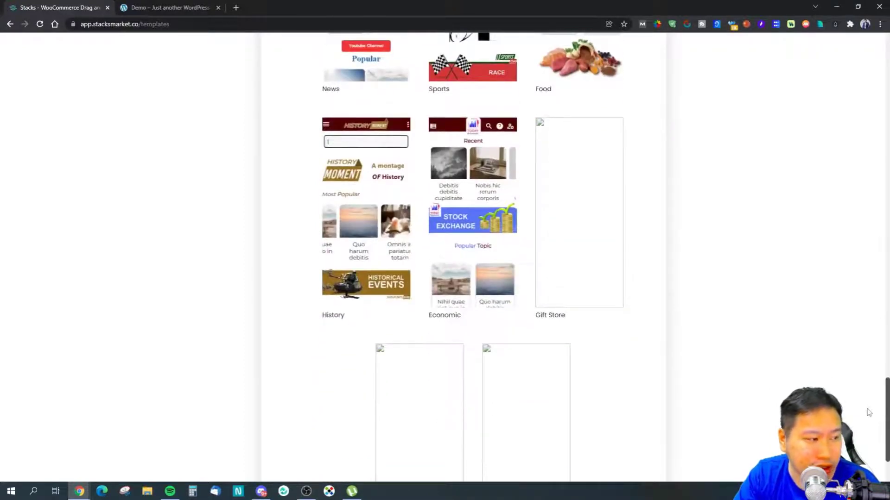
scroll(868, 410, "up", 1)
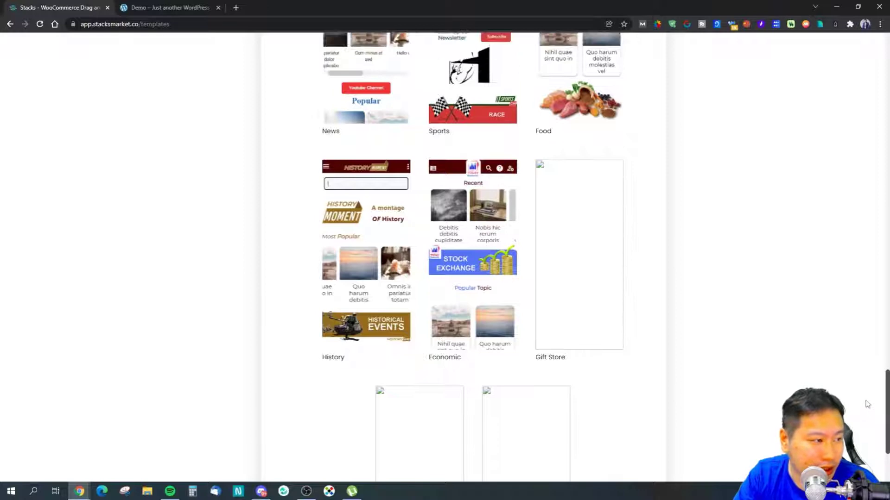
scroll(619, 345, "up", 3)
Step: Bring up the AdGuard options for app.stacksmarket.co
scroll(442, 326, "down", 3)
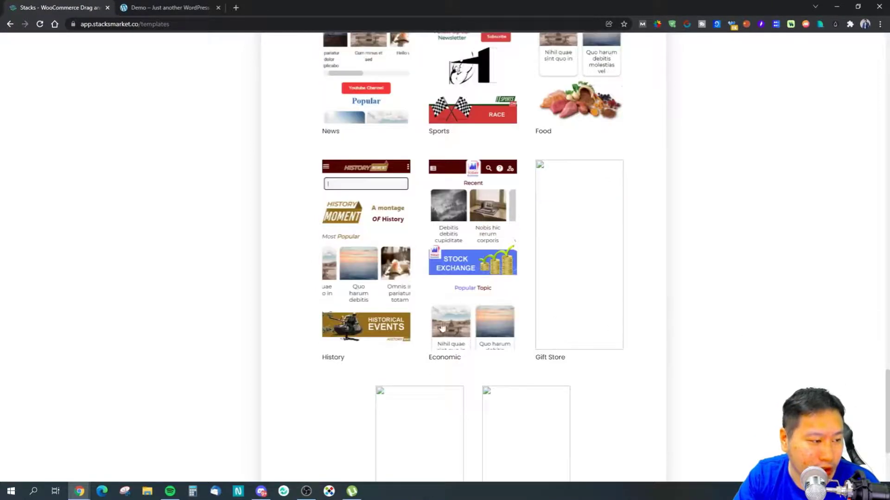
scroll(440, 325, "up", 3)
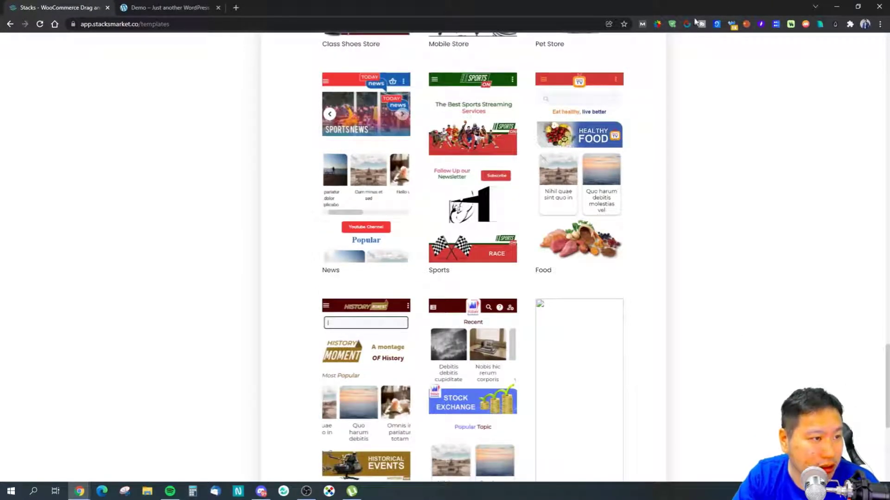
left_click(673, 24)
Step: Disable AdGuard protection for this site, close the panel and scroll to the Gift Store templates
left_click(655, 152)
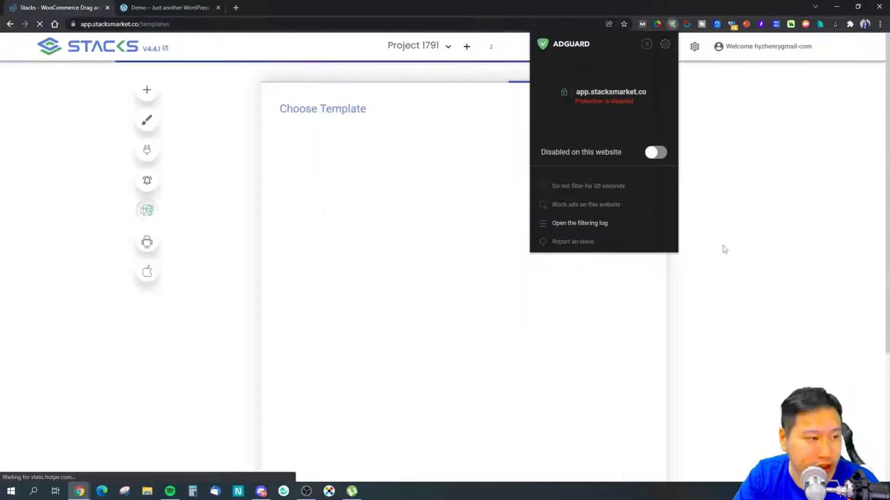
left_click(675, 26)
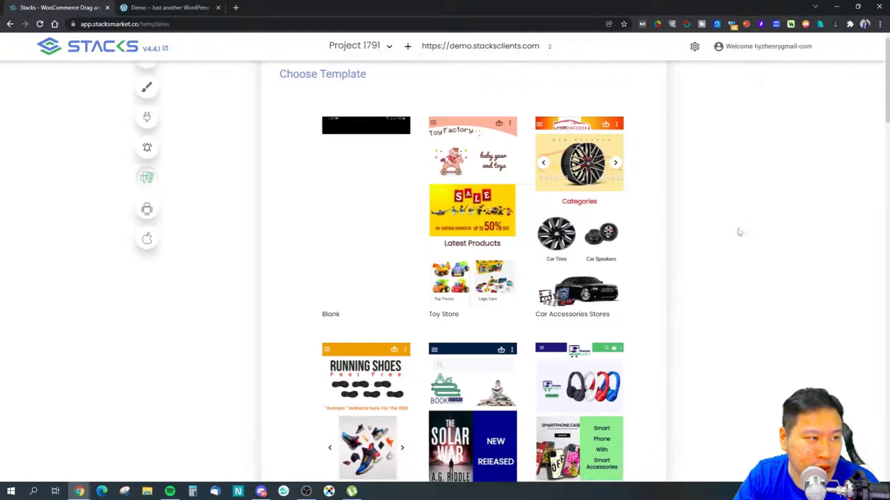
scroll(721, 254, "down", 5)
scroll(717, 256, "down", 20)
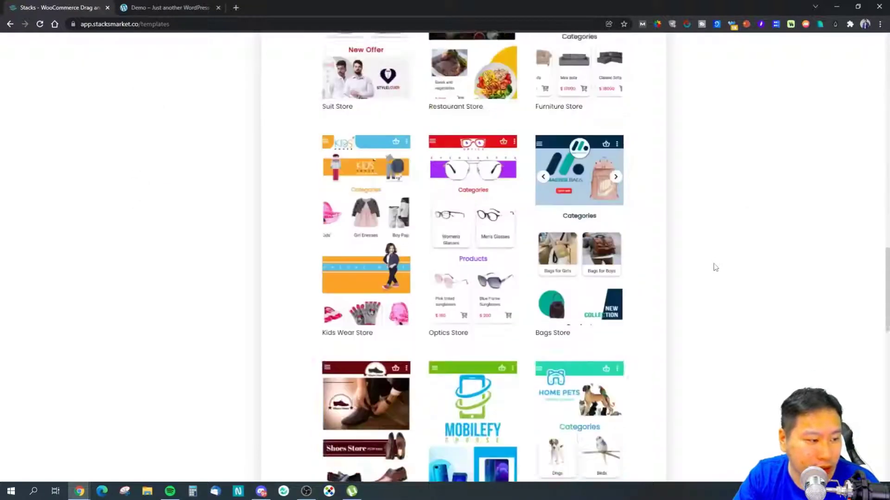
scroll(709, 274, "down", 3)
Step: Open a blank Gift Store preview image in a new tab, see it is 403 Forbidden, and close it
right_click(541, 319)
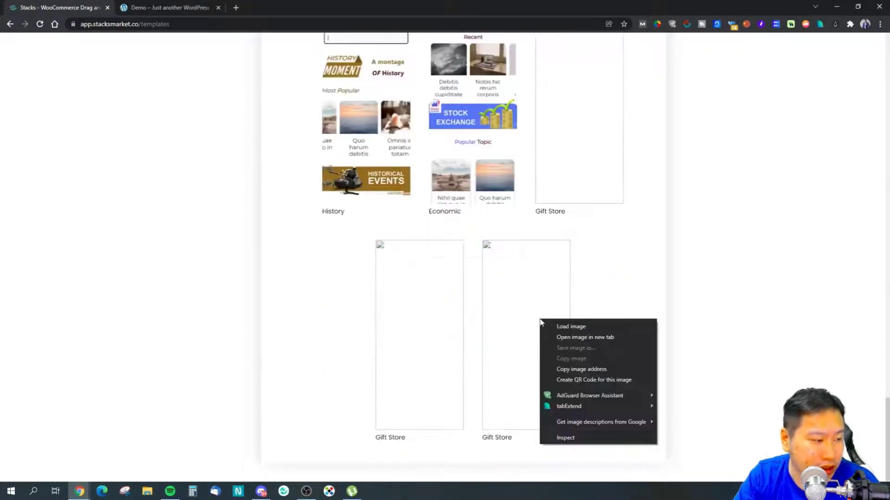
left_click(593, 314)
right_click(537, 263)
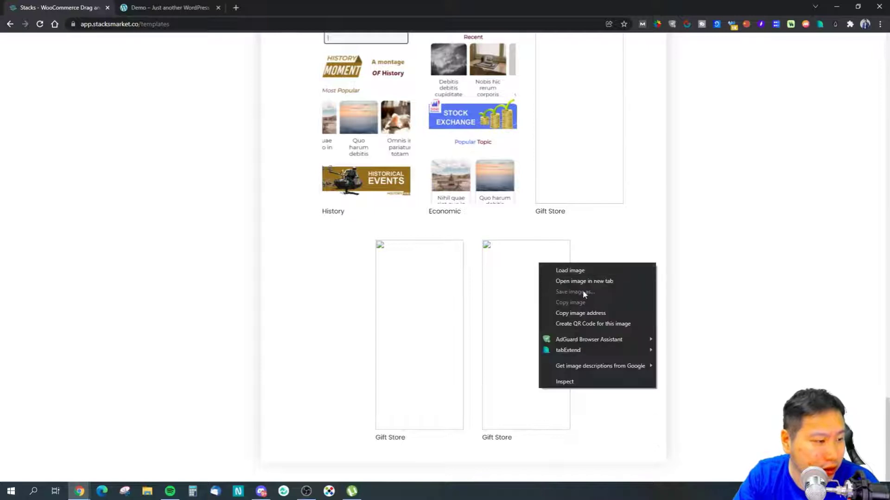
left_click(576, 286)
left_click(167, 8)
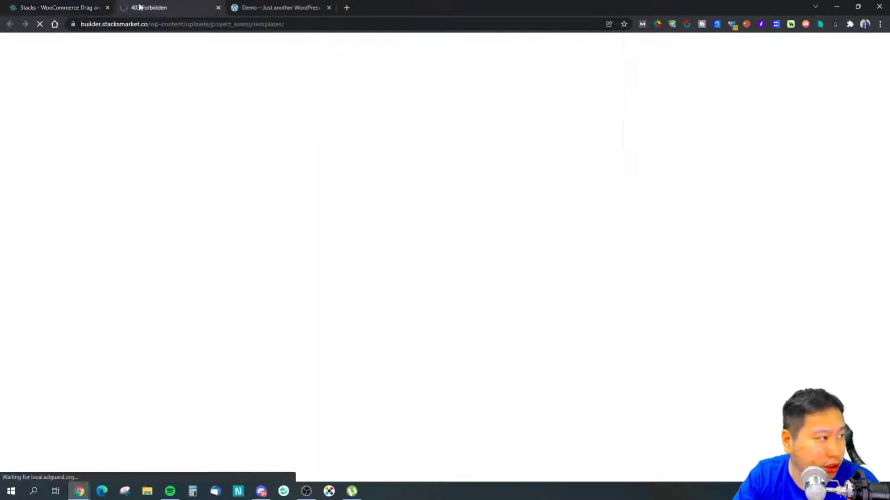
left_click(218, 8)
Step: Scroll back up the Choose Template gallery to Blank and Toy Store
scroll(546, 314, "up", 3)
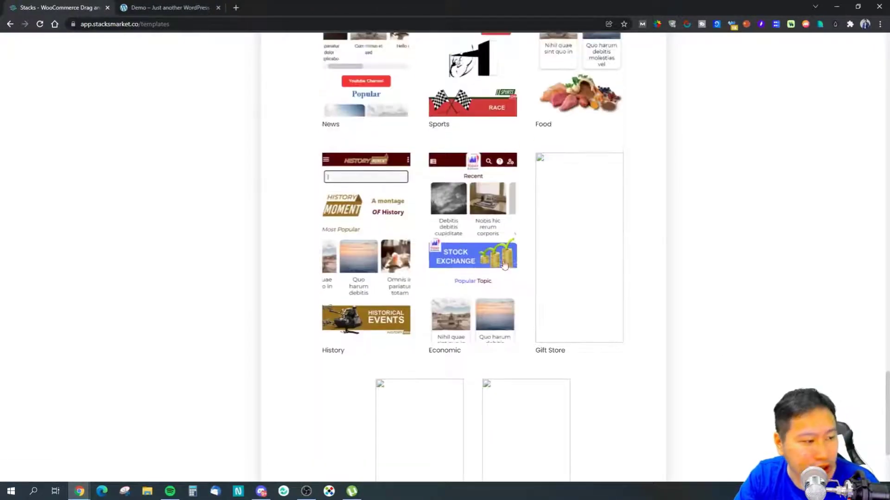
scroll(488, 274, "up", 5)
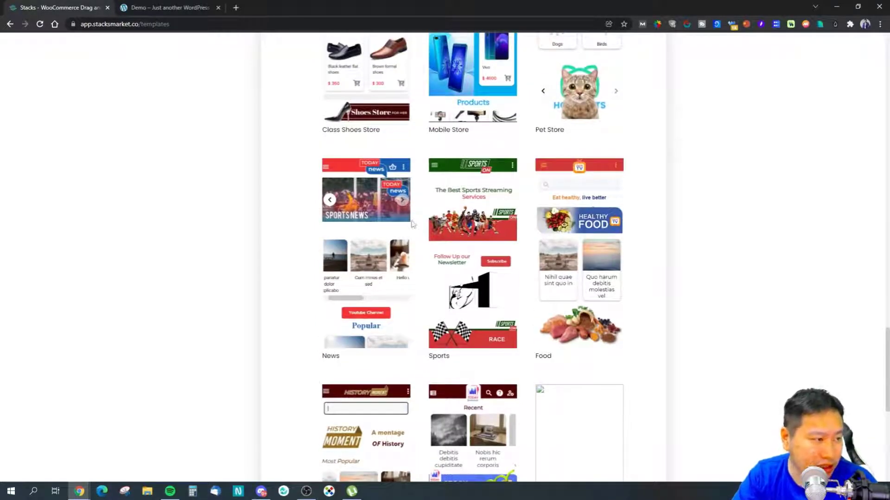
scroll(420, 206, "up", 5)
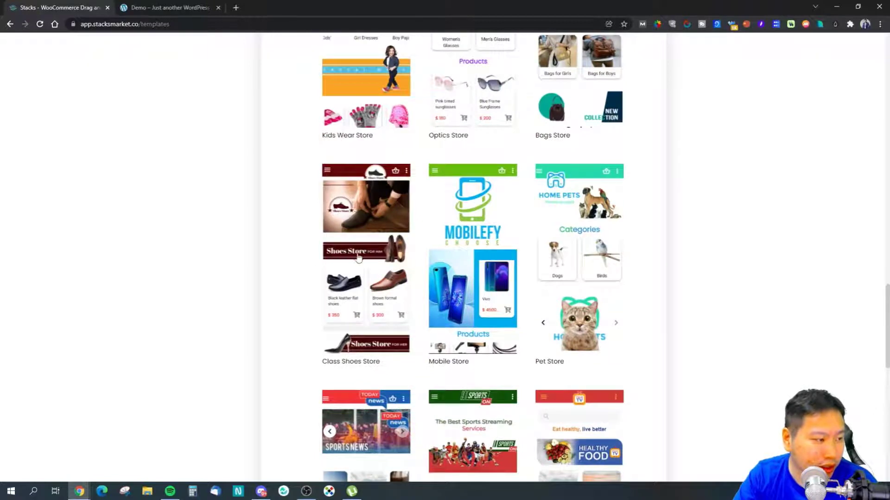
scroll(468, 245, "up", 6)
scroll(467, 246, "up", 20)
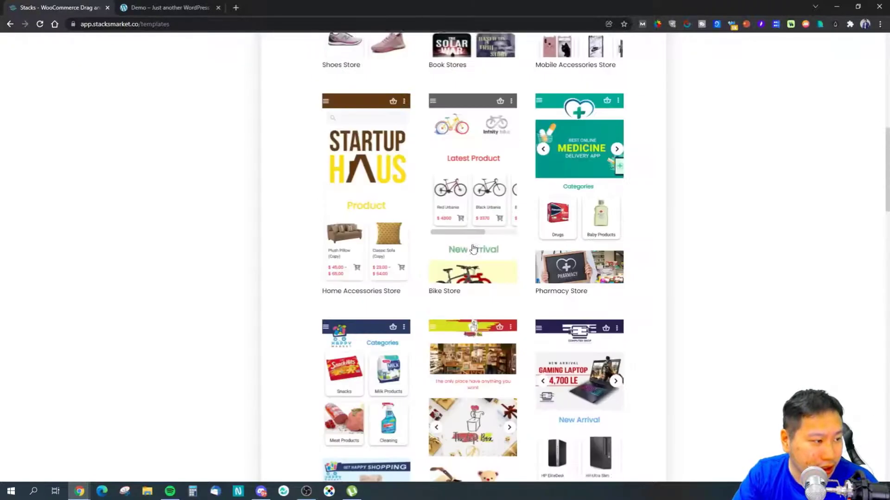
scroll(463, 250, "down", 4)
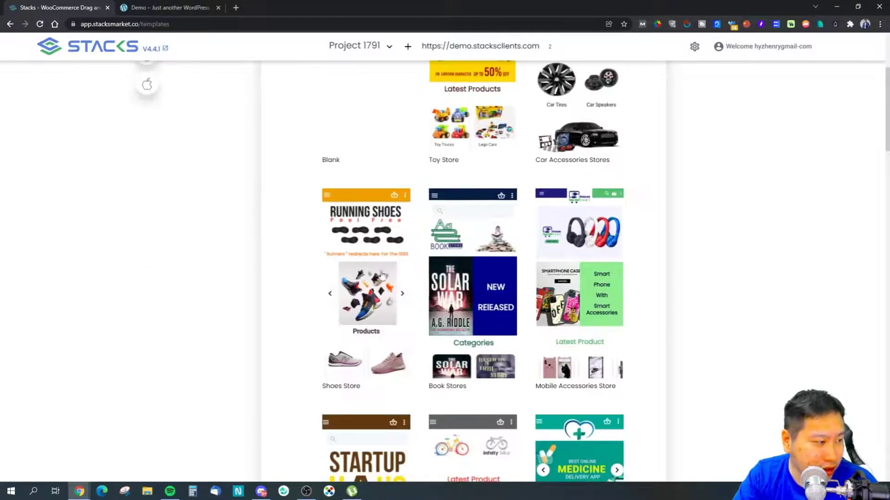
scroll(249, 229, "up", 4)
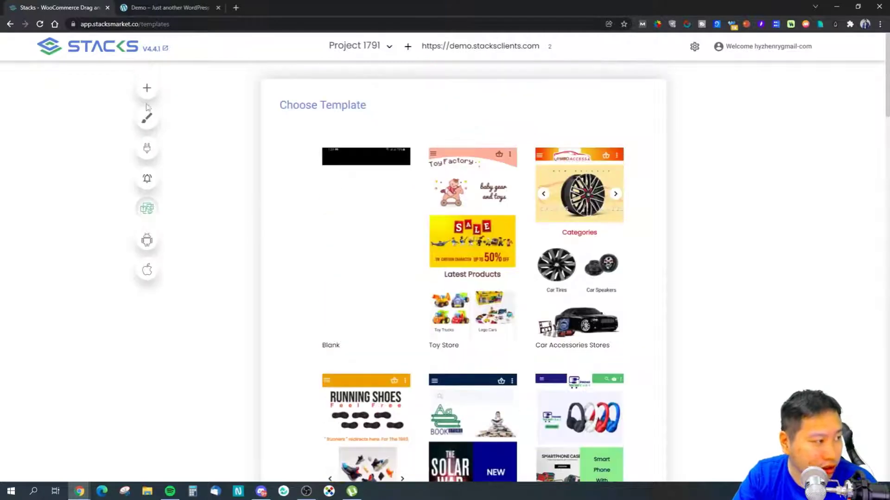
Step: Check the Brickit Site Connection page (connected, plugin 4.4.1), then return to the app builder
left_click(146, 156)
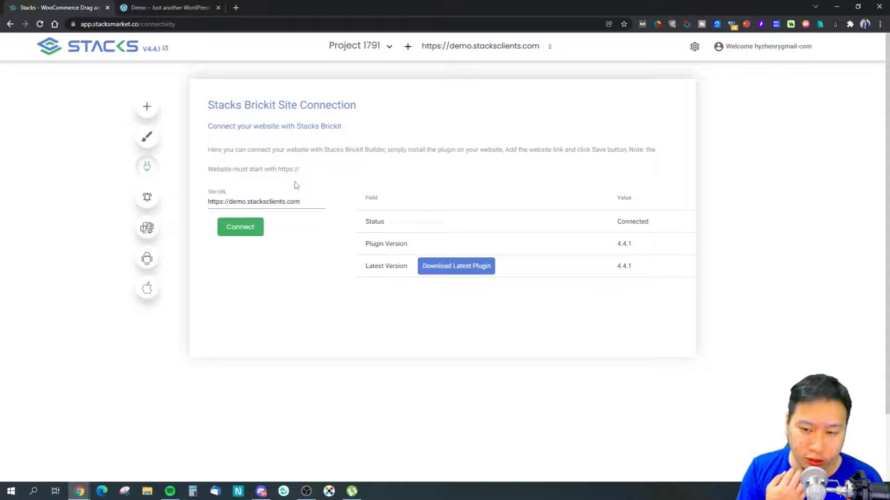
left_click(146, 106)
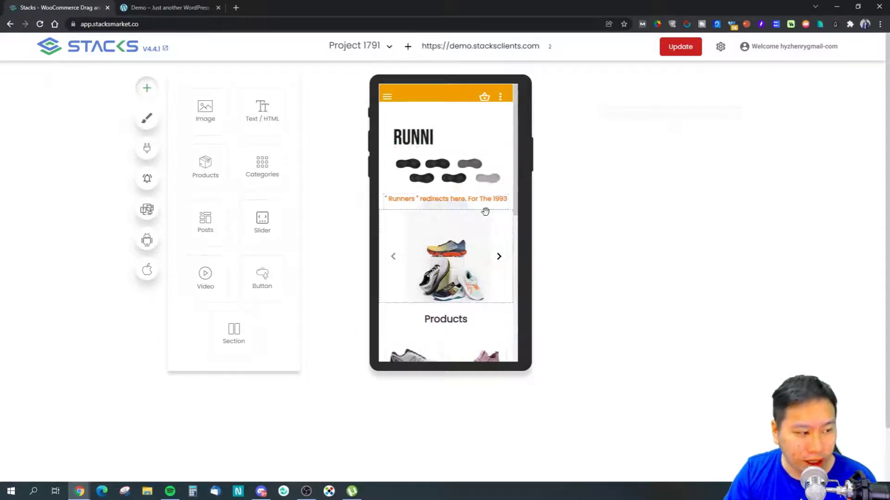
Step: Try dragging a Categories block onto the shoe-store app page
scroll(484, 216, "down", 10)
scroll(470, 249, "up", 10)
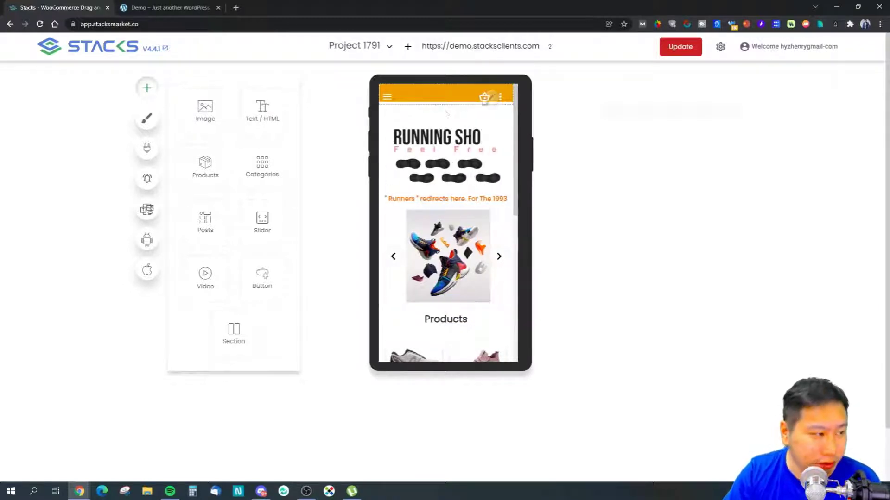
left_click_drag(240, 166, 441, 162)
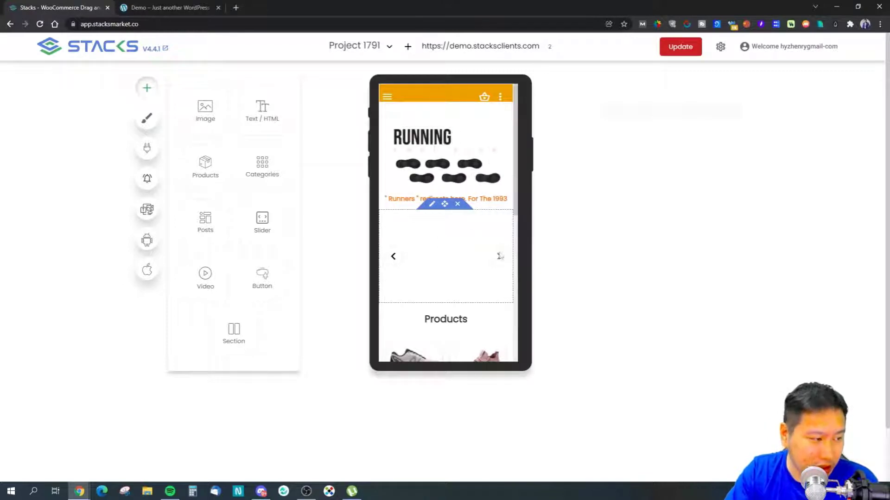
scroll(473, 262, "down", 4)
scroll(428, 210, "down", 6)
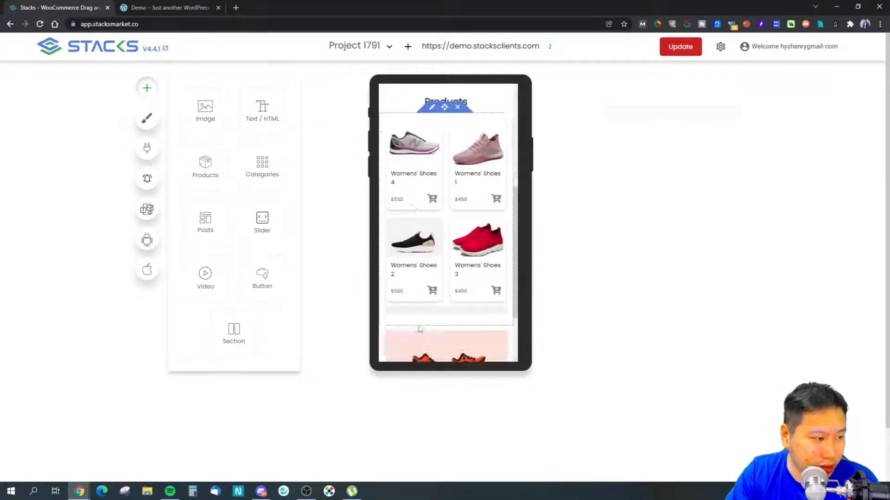
scroll(409, 204, "up", 6)
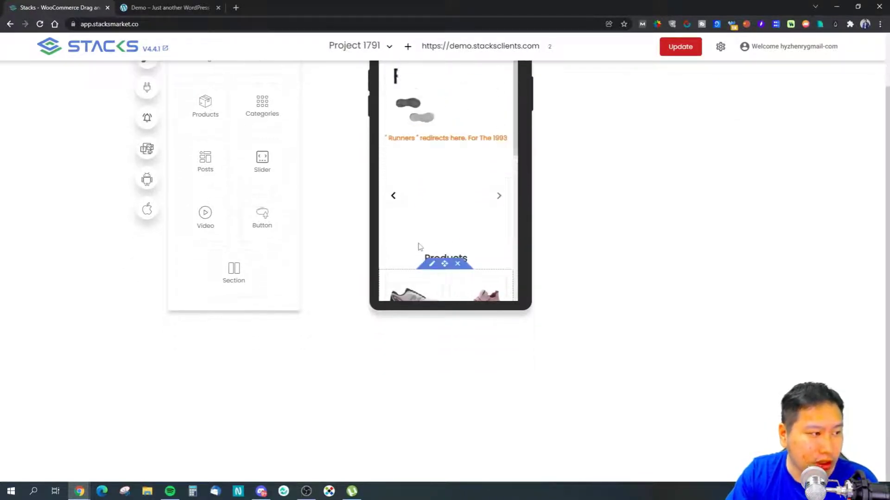
Step: Look through the live demo shop in the second tab, then return to the Stacks tab
left_click(151, 7)
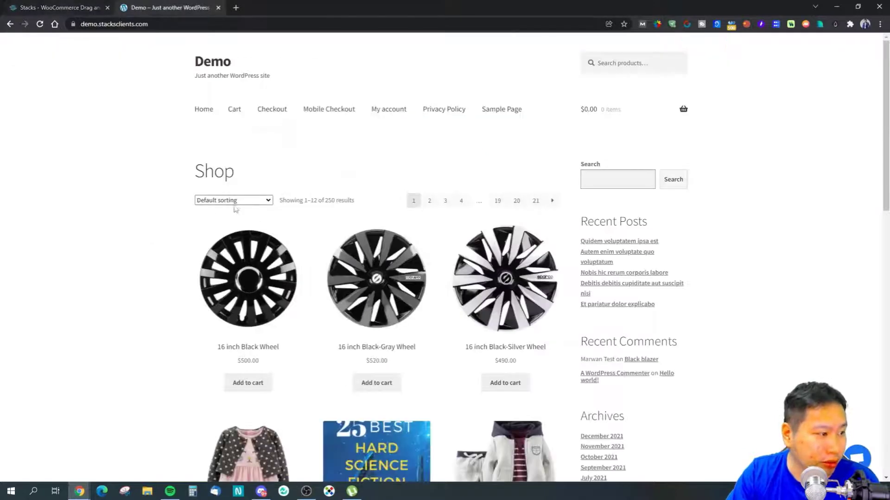
scroll(278, 231, "down", 15)
scroll(281, 230, "up", 15)
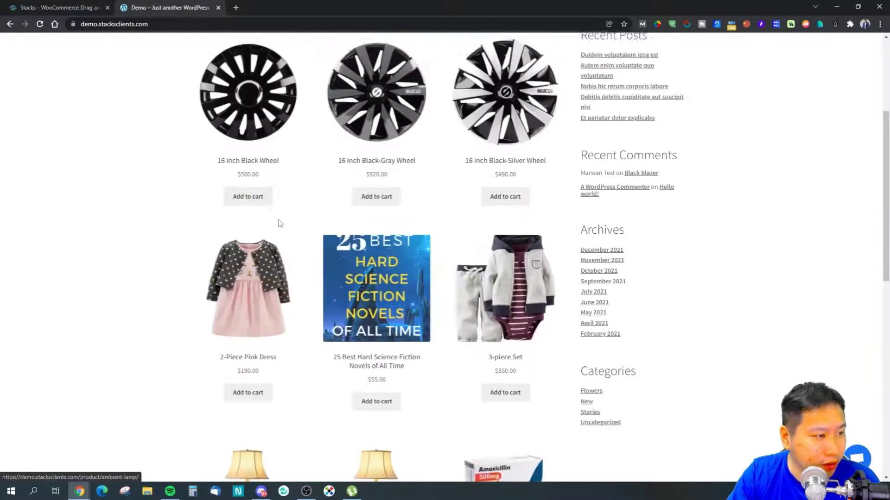
left_click(46, 8)
scroll(538, 267, "up", 2)
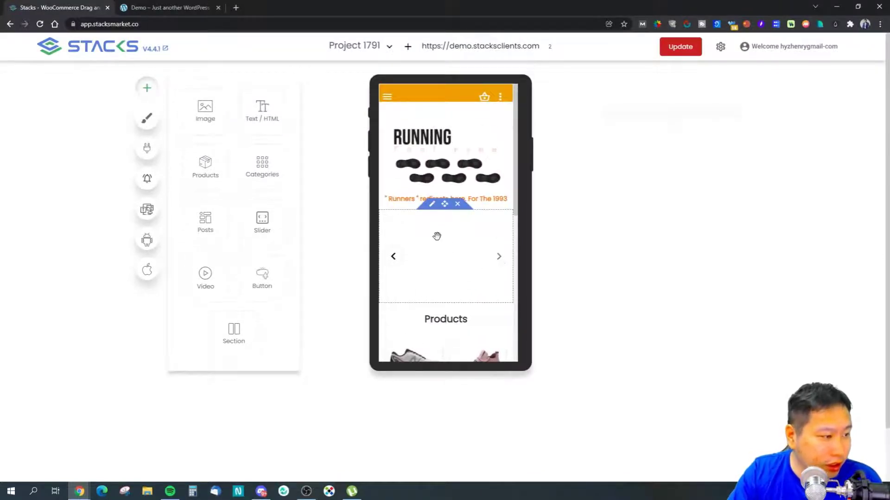
Step: Open the slider's settings and expand its Slide 1 and Slide 2 entries
left_click(431, 206)
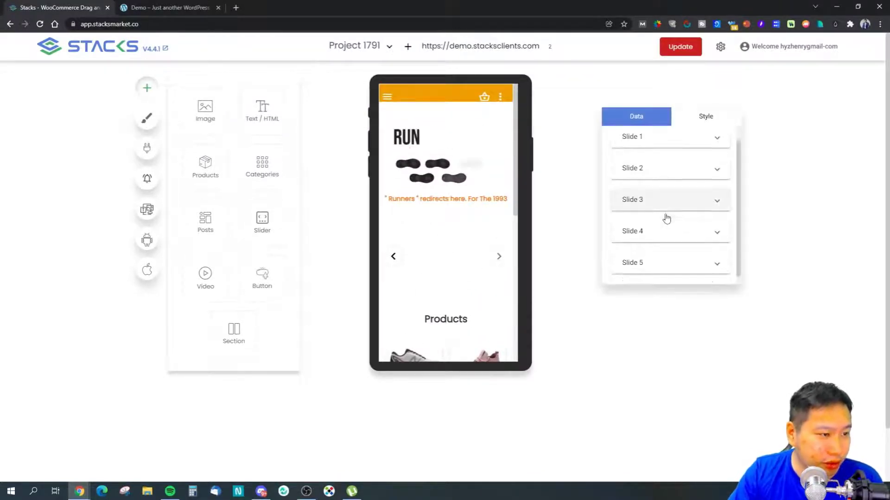
left_click(718, 156)
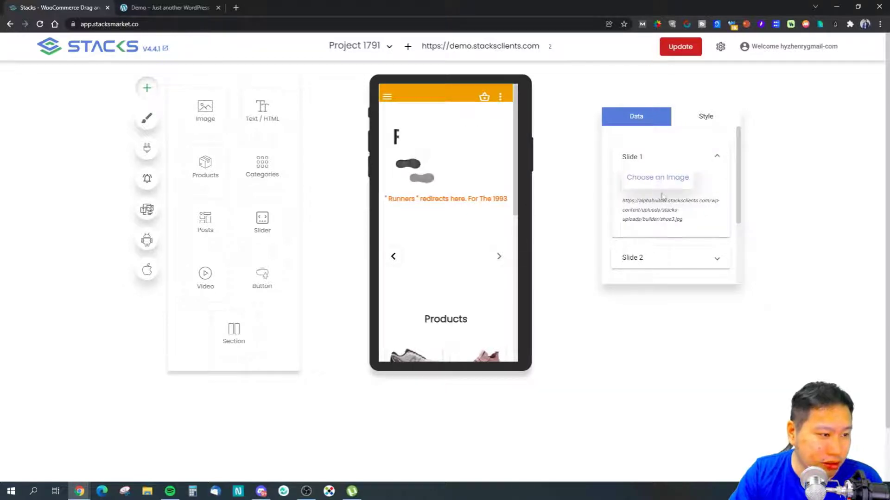
scroll(686, 200, "down", 2)
left_click(707, 160)
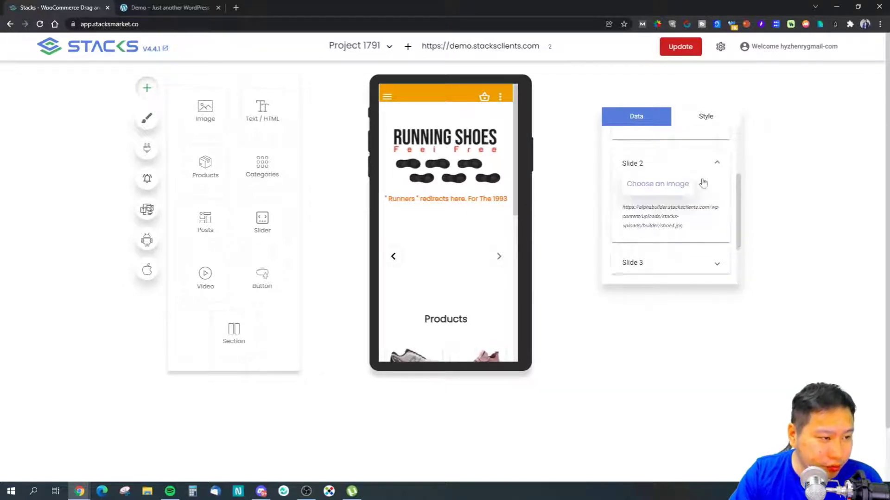
scroll(662, 223, "up", 2)
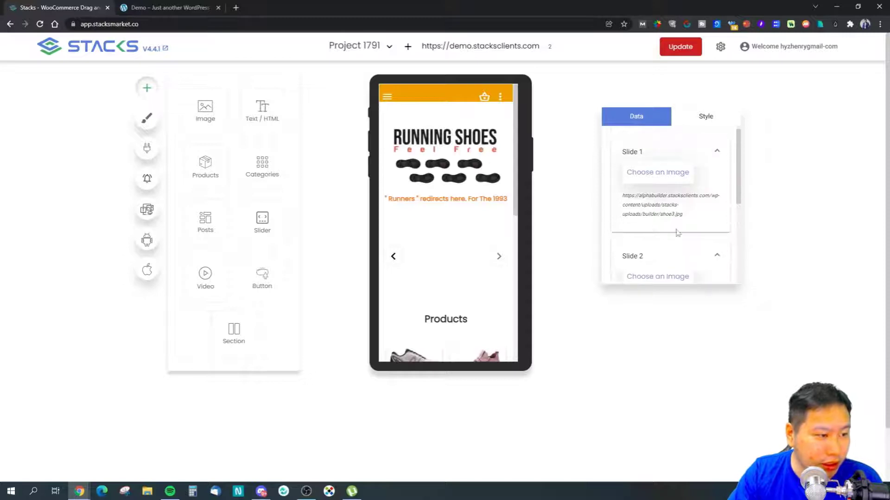
Step: Upload the Open Graph DM JPG from the Download folder as Slide 1's image
left_click(674, 173)
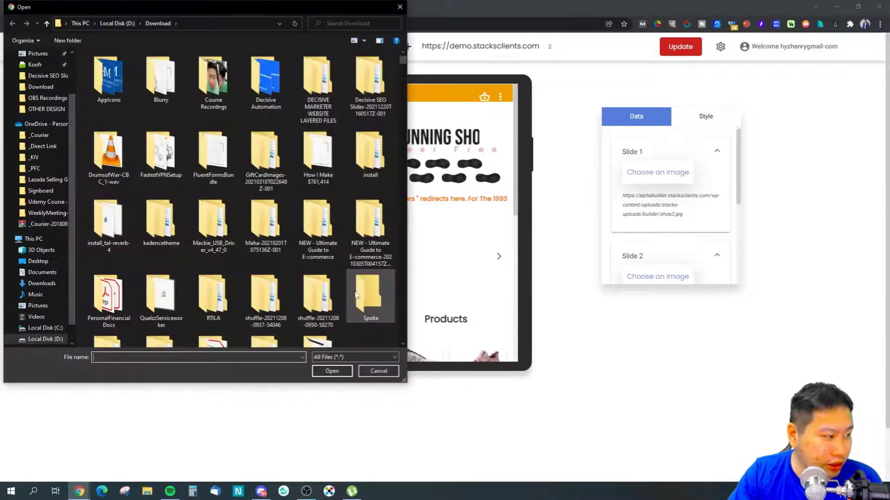
scroll(290, 288, "down", 5)
scroll(223, 288, "down", 5)
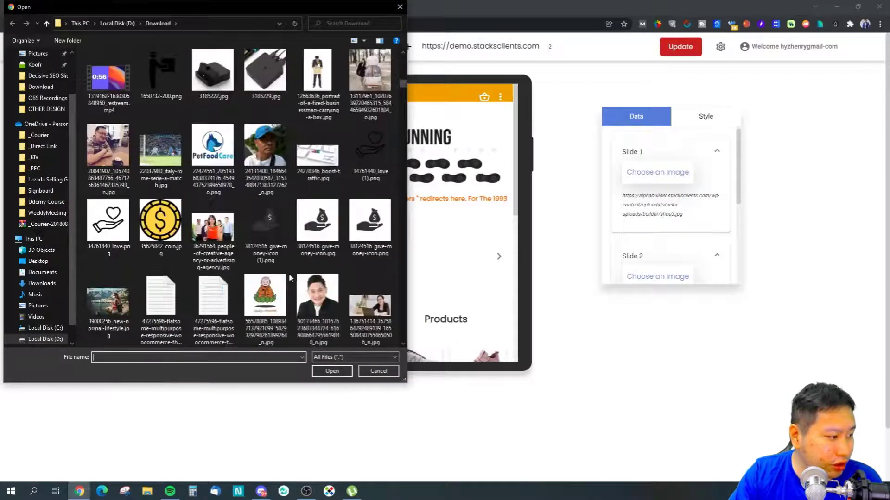
scroll(222, 289, "down", 10)
scroll(210, 256, "up", 7)
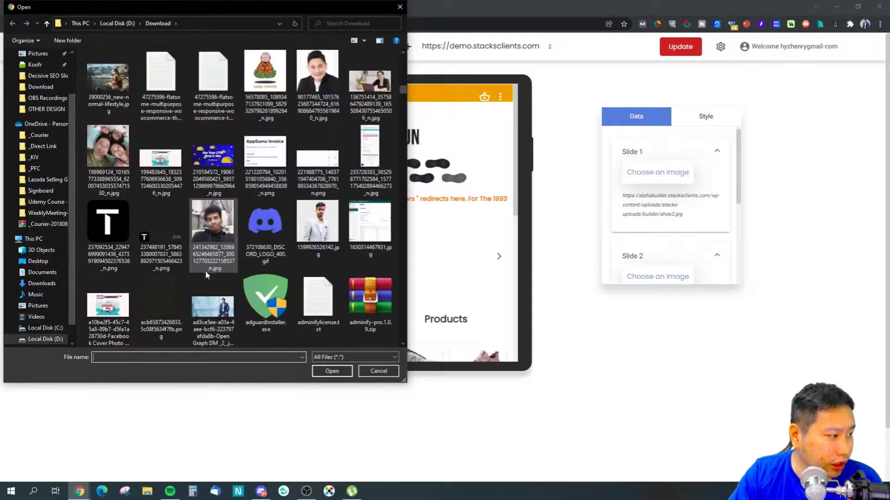
scroll(210, 256, "down", 2)
left_click(213, 164)
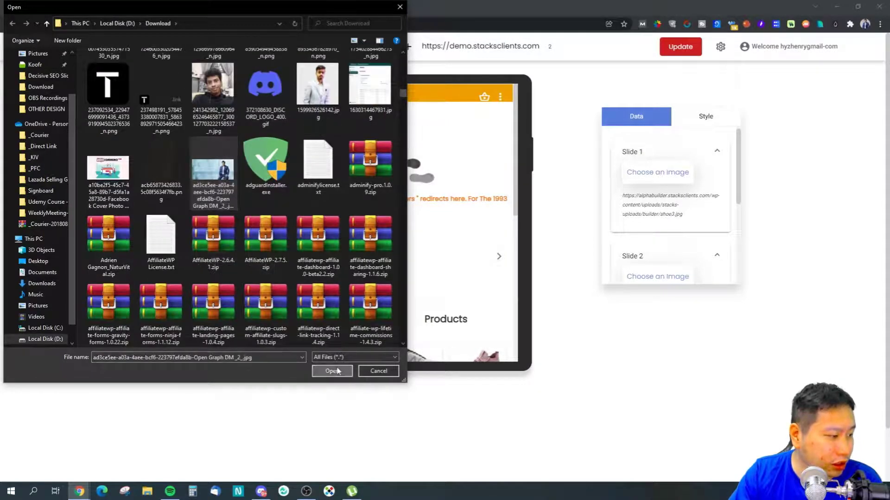
left_click(332, 371)
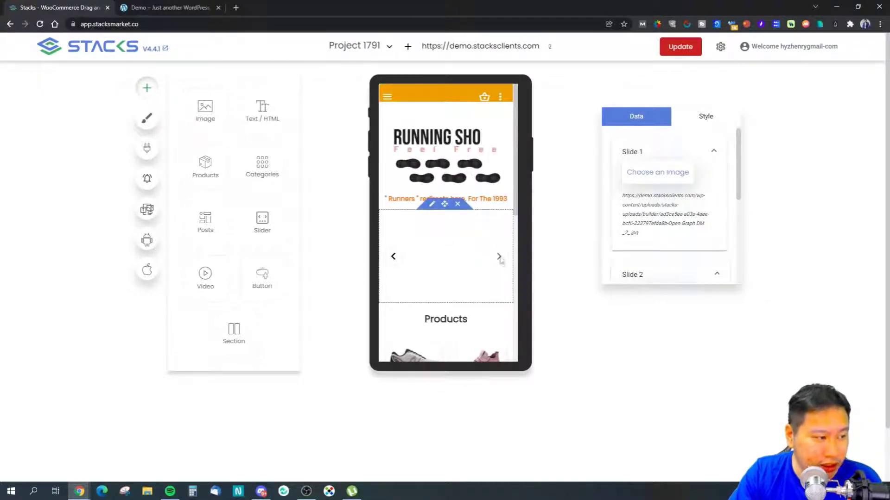
Step: Glance at the slider's Style settings and return to its slide data
left_click(706, 118)
scroll(649, 187, "down", 3)
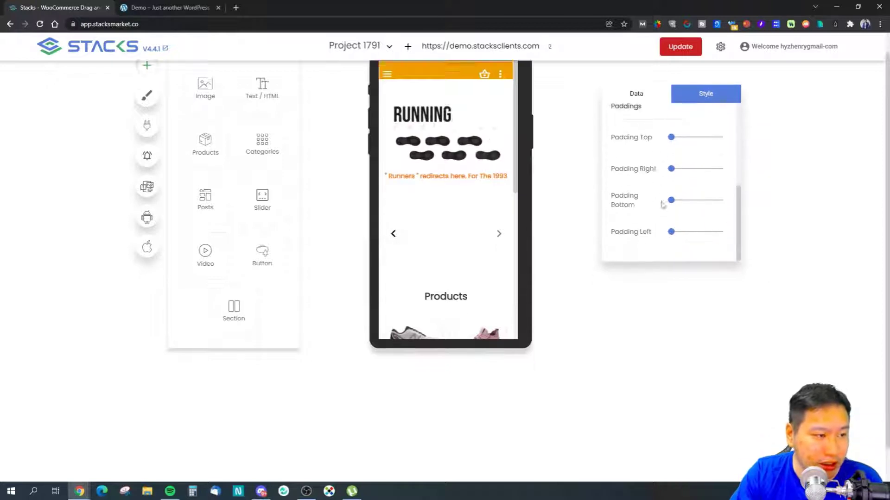
scroll(656, 199, "up", 2)
left_click(636, 118)
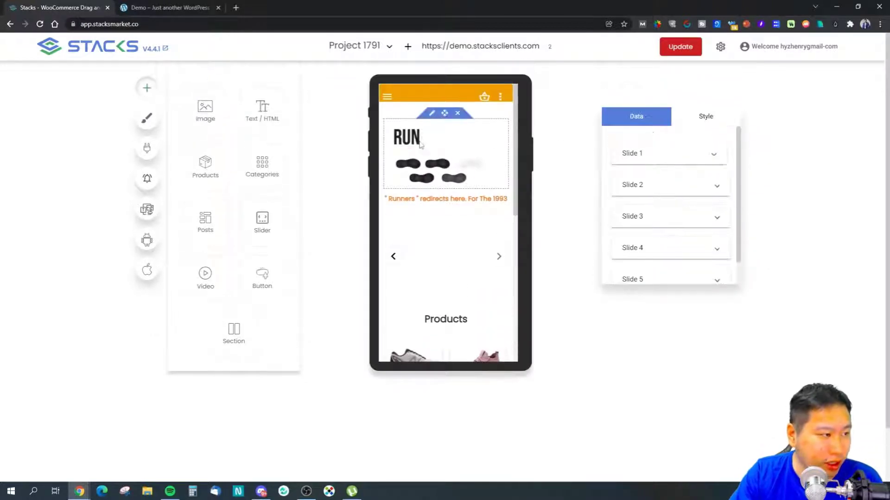
Step: Open the top logo banner's settings and scroll down the page
left_click(658, 154)
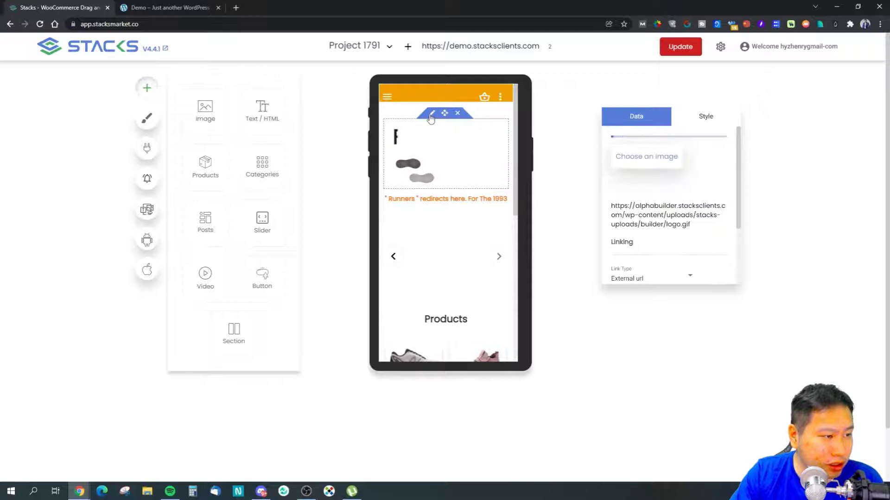
scroll(681, 229, "down", 2)
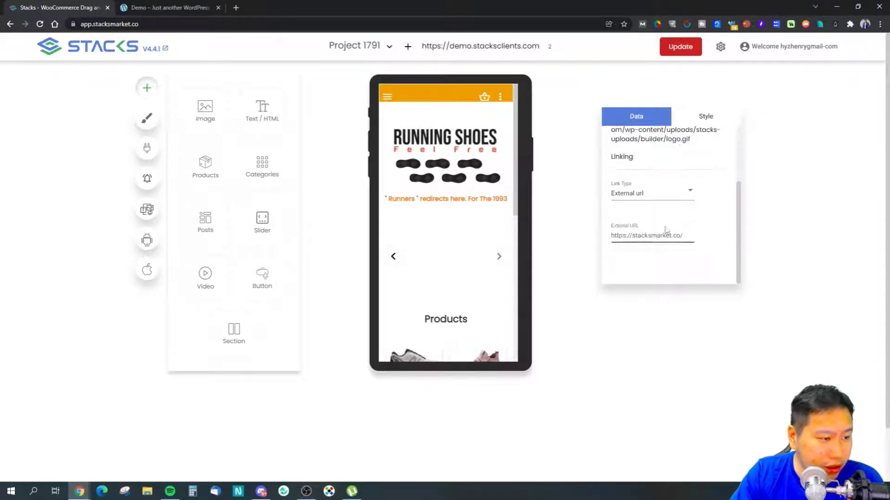
scroll(456, 242, "down", 4)
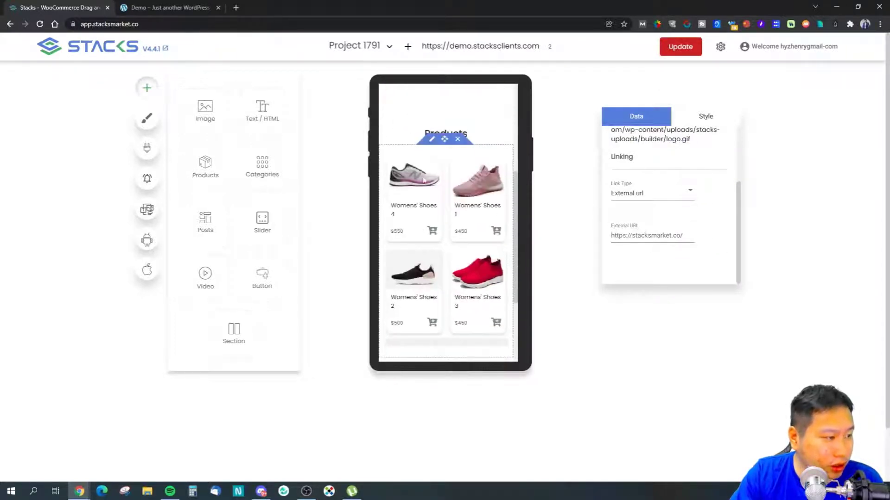
Step: Set the Products section's category to Women's Glasses
left_click(429, 142)
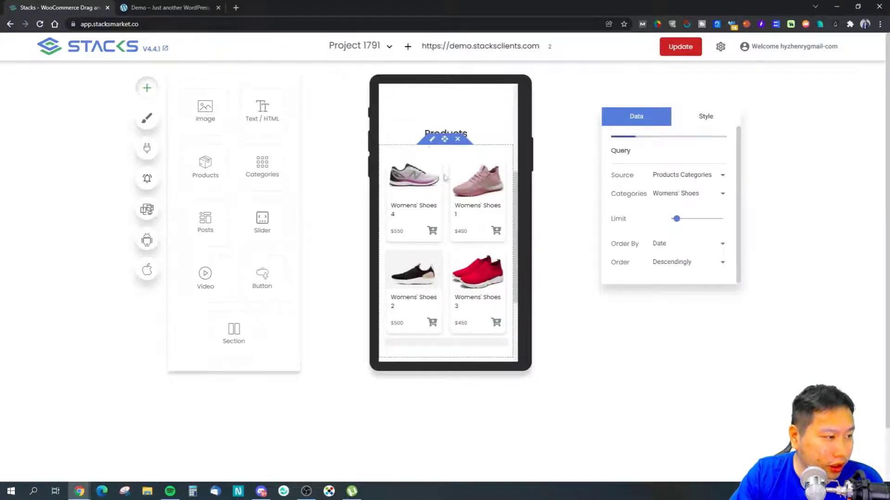
left_click(687, 178)
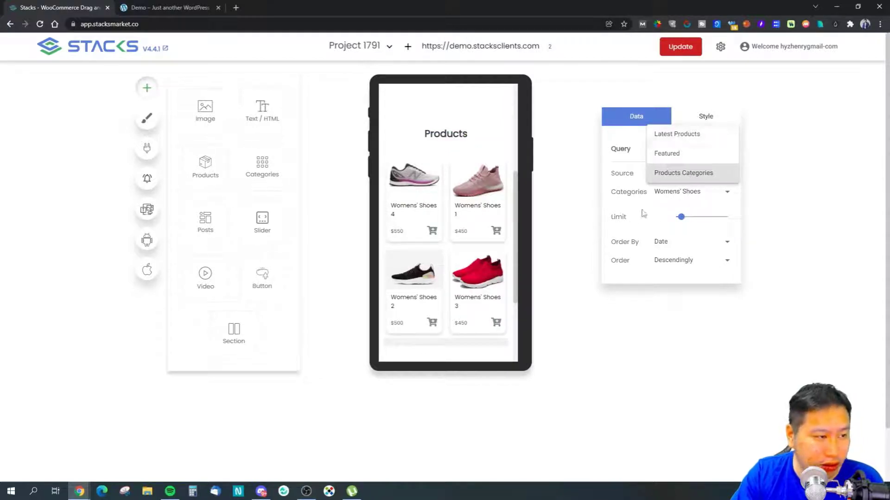
left_click(681, 191)
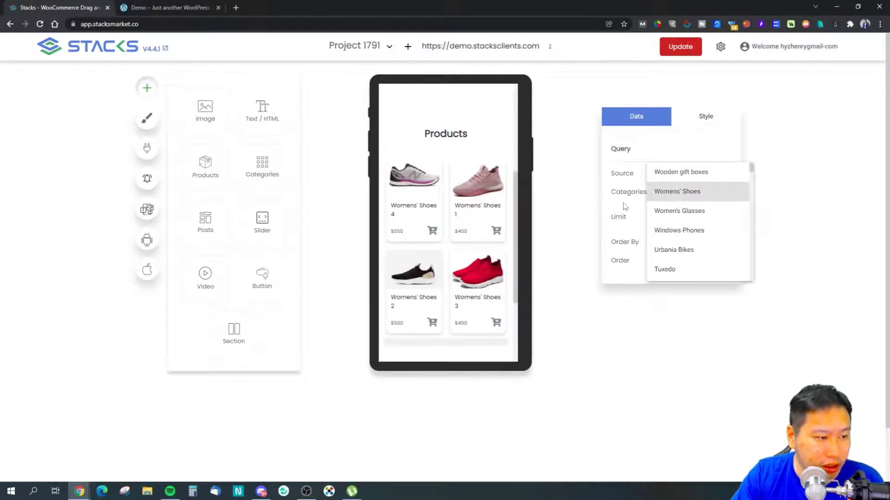
left_click(656, 211)
left_click(677, 192)
left_click(675, 211)
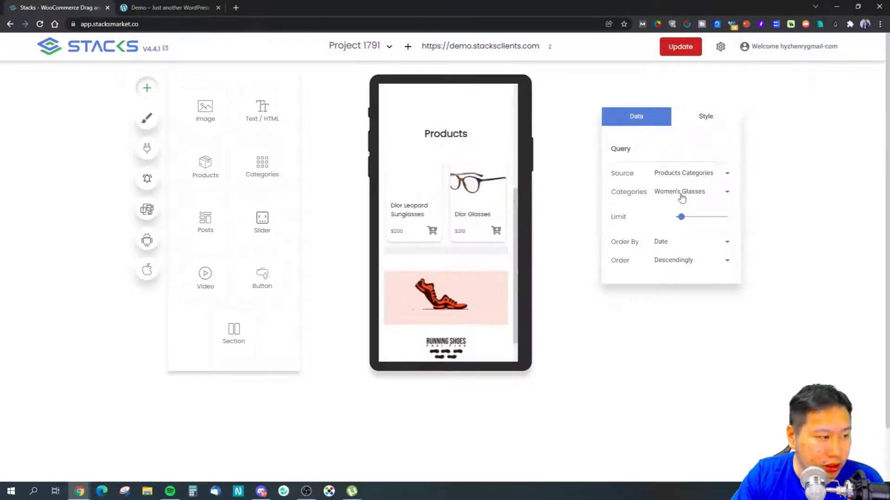
Step: Browse the other product categories, keeping Women's Glasses selected
left_click(681, 197)
scroll(689, 234, "down", 5)
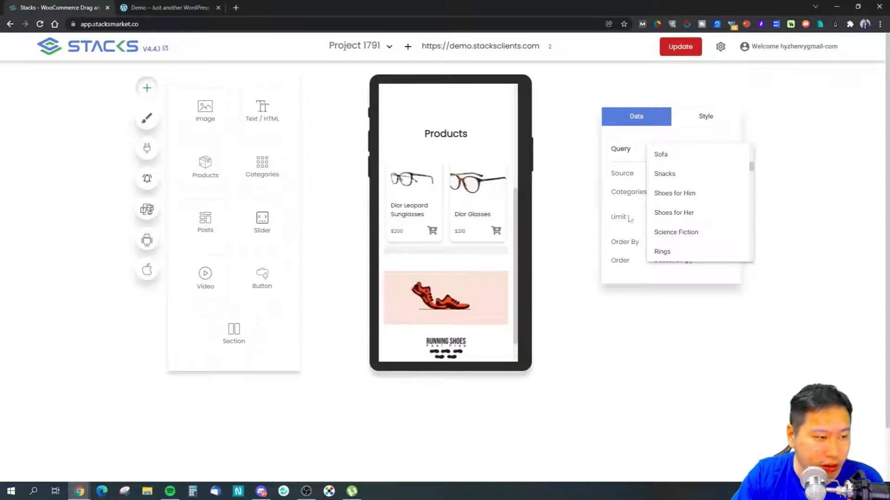
left_click(622, 189)
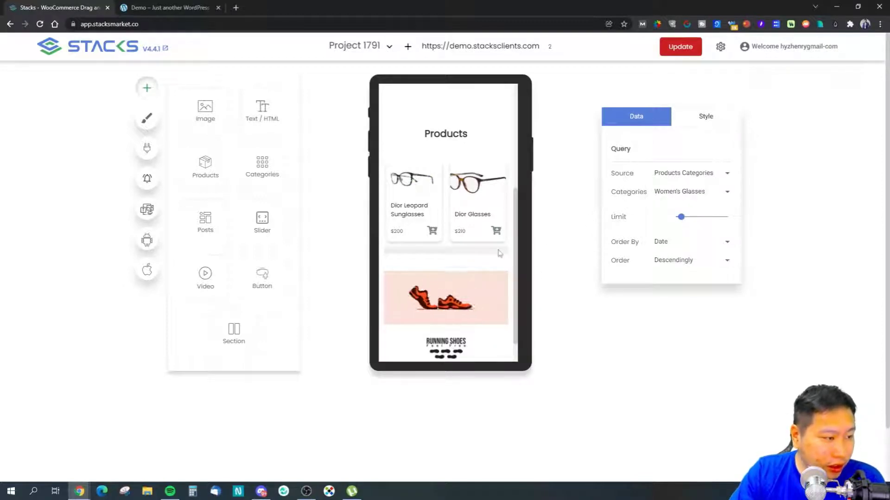
Step: Add a Video block to the page below the Follow Us footer
scroll(500, 253, "down", 1)
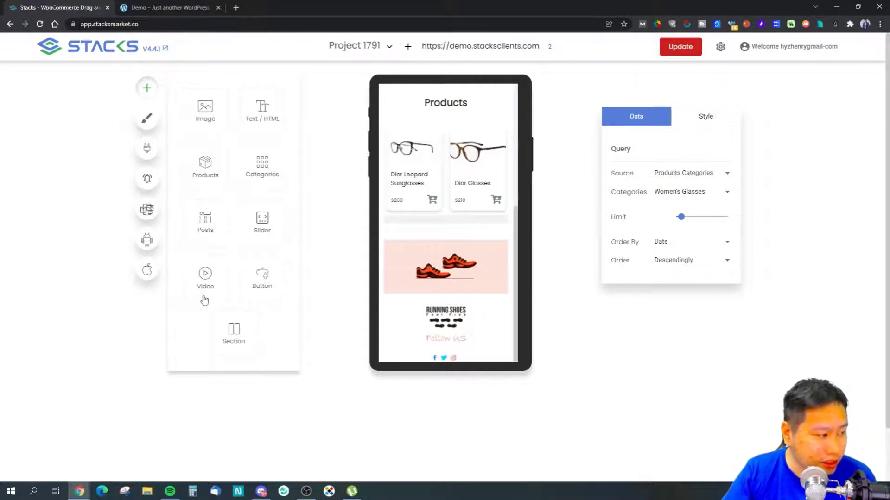
left_click_drag(198, 284, 259, 282)
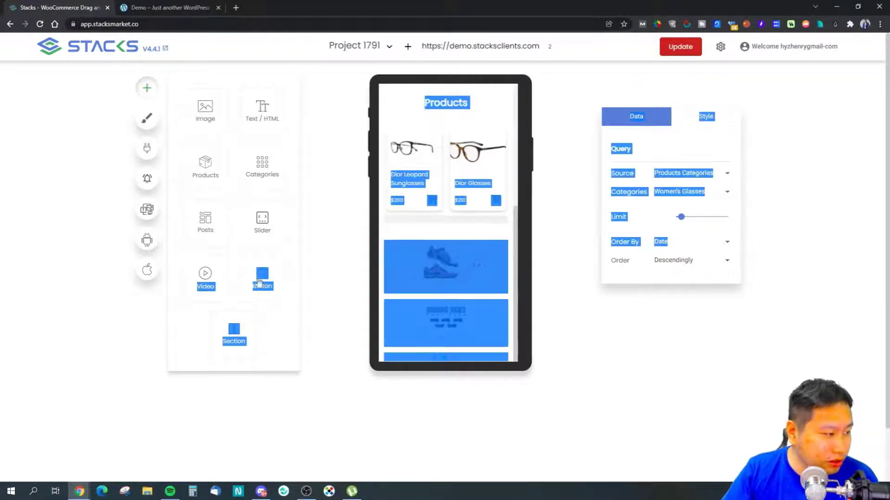
left_click(206, 278)
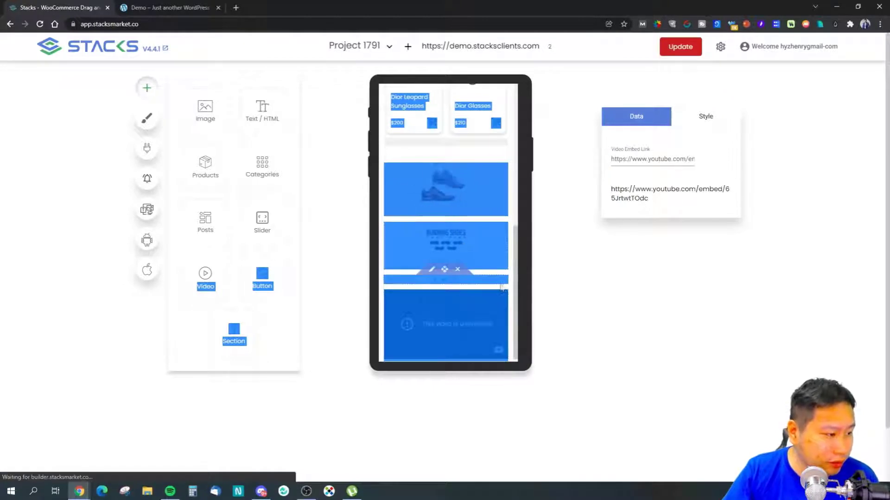
left_click(502, 287)
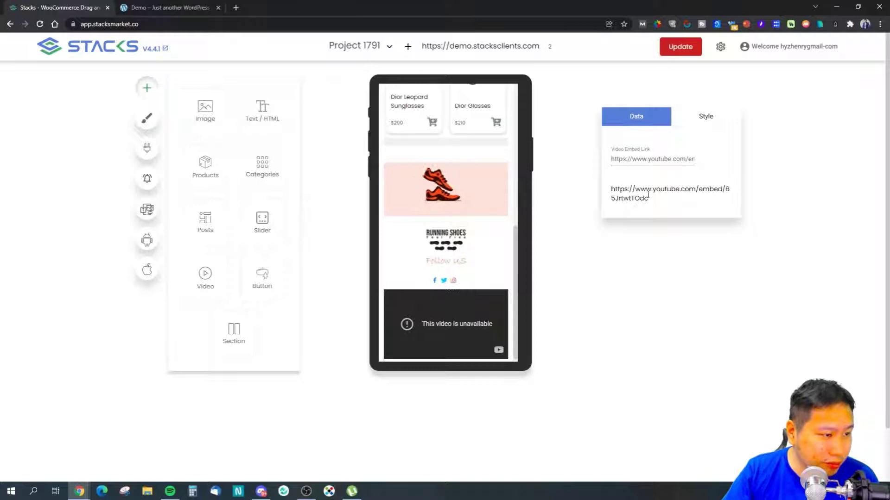
Step: Select the existing YouTube URL in the Video Embed Link field
double_click(642, 160)
left_click(615, 161)
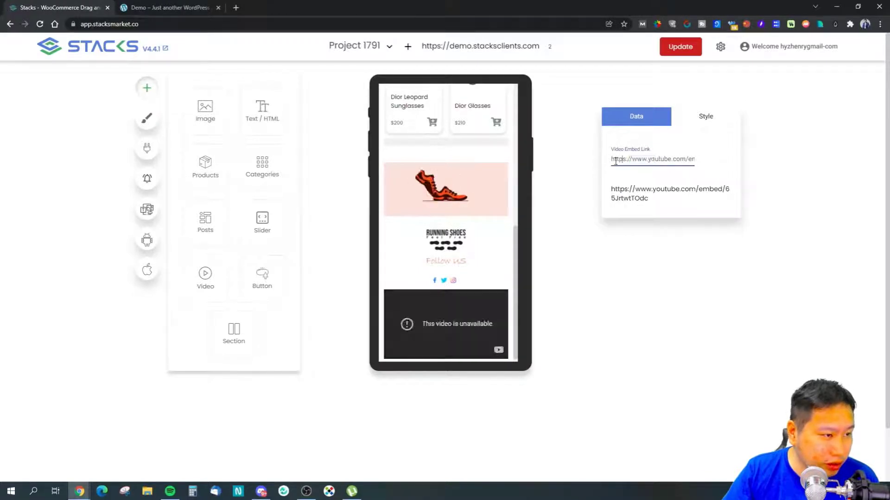
left_click_drag(615, 160, 713, 162)
left_click_drag(622, 160, 708, 162)
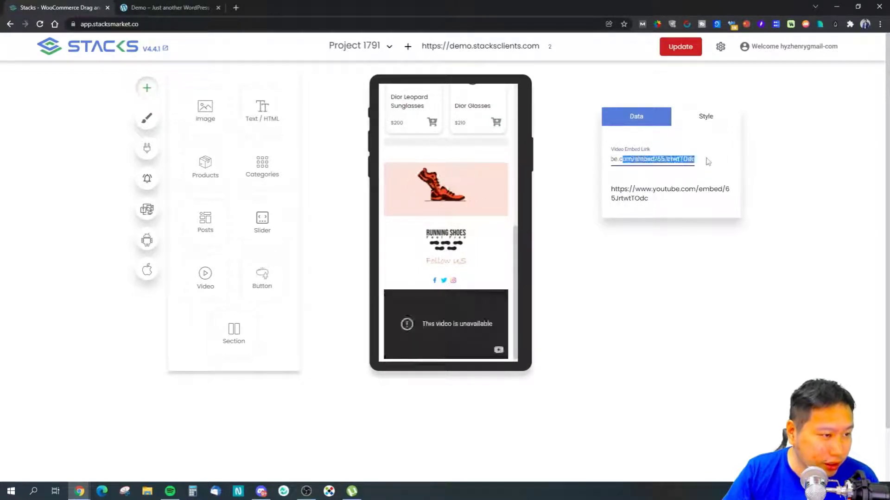
left_click(662, 167)
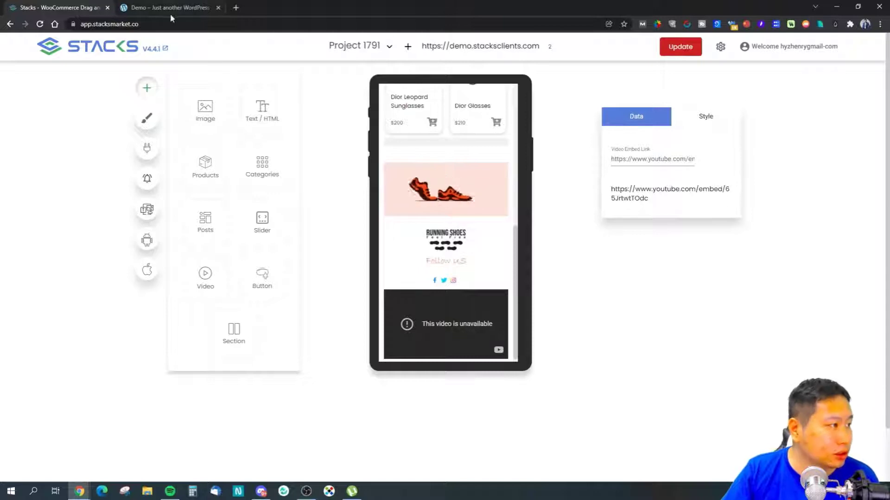
Step: Open YouTube's channel videos page in a new tab
left_click(236, 7)
type("yo")
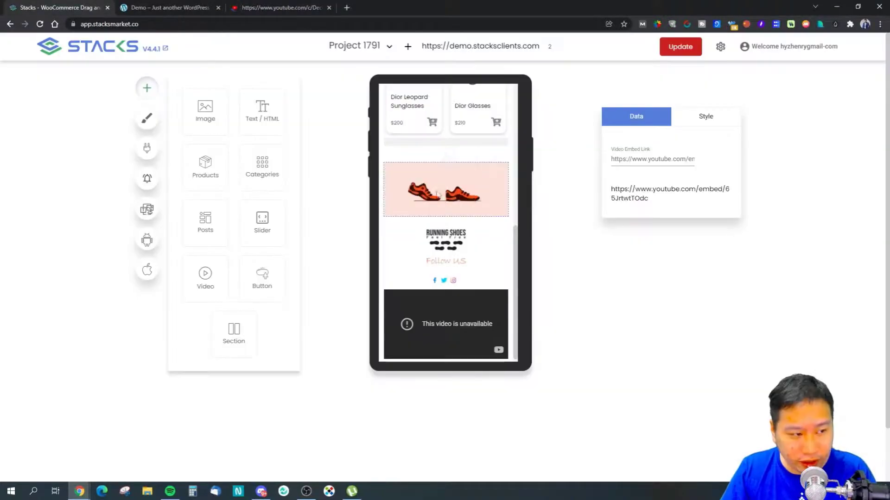
left_click(254, 5)
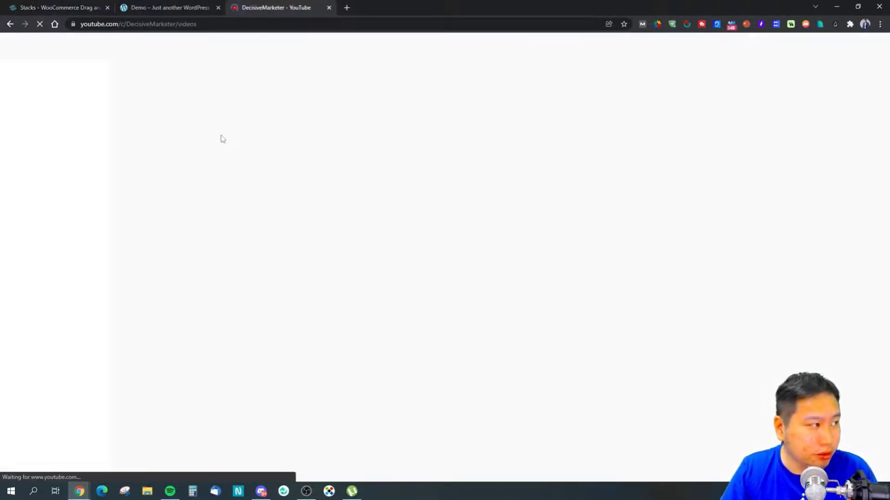
Step: Review the Video block's Style and Data settings back in Stacks
left_click(62, 5)
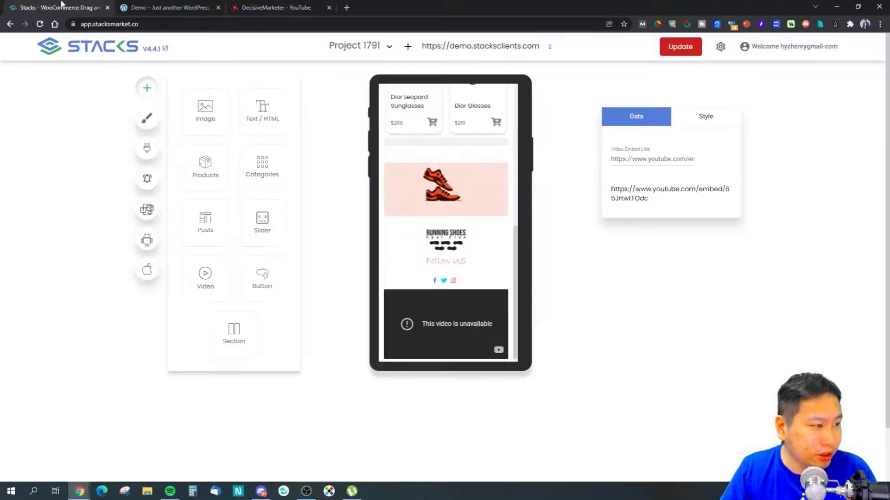
left_click(722, 127)
left_click(661, 118)
Step: Copy the FindNiche review video's link and paste it over the Video Embed Link
left_click(252, 7)
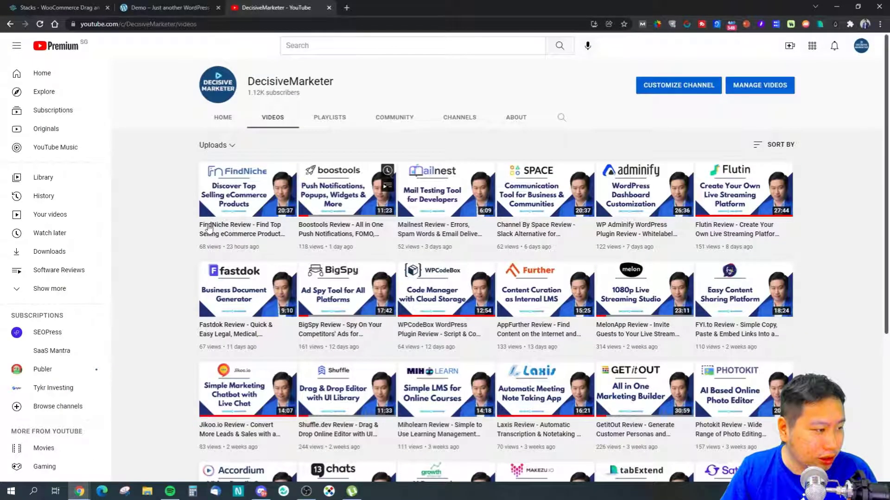
right_click(209, 227)
left_click(260, 265)
left_click(90, 5)
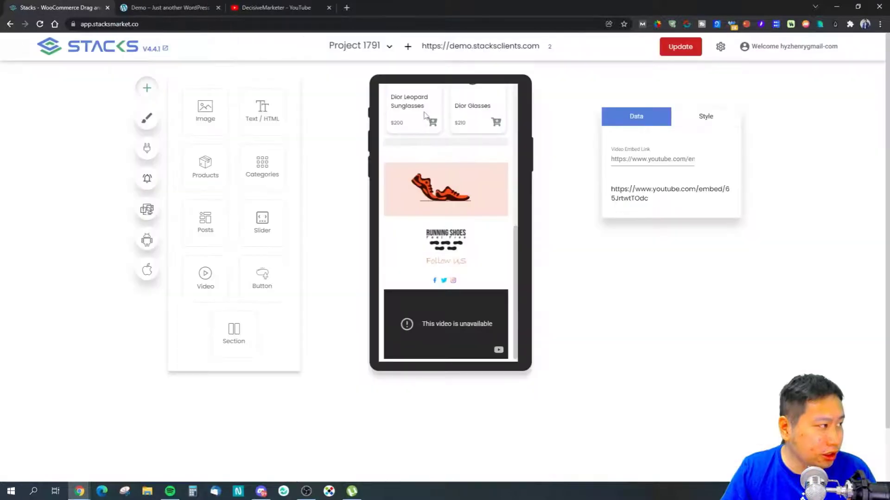
key("ctrl+a")
type("https://www.youtube.com/watch?v=zkK3k5lWOBE")
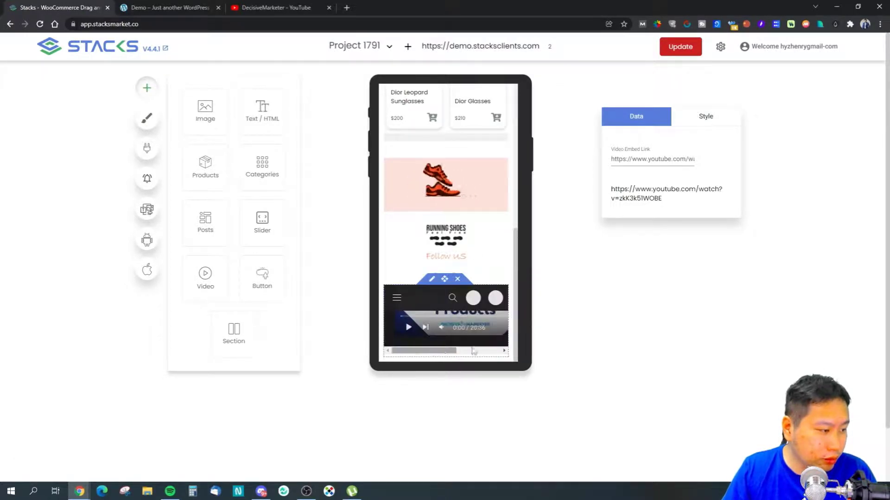
triple_click(651, 159)
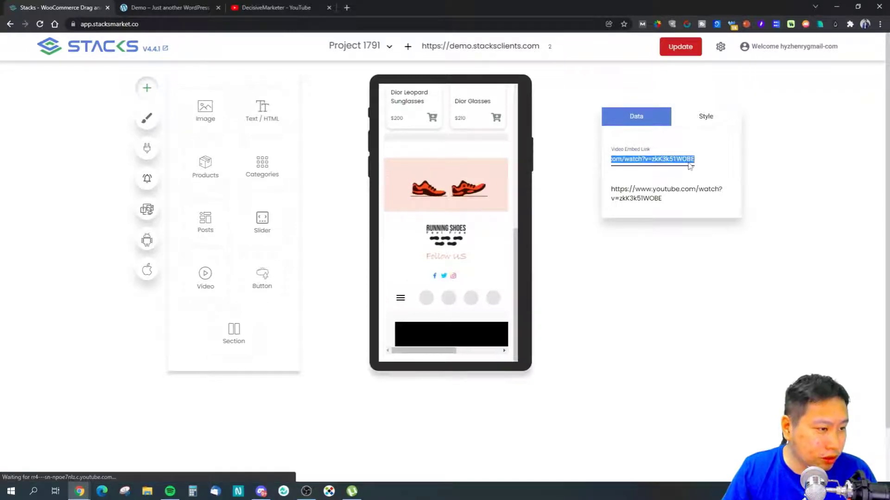
Step: Open the Share > Embed dialog on the FindNiche video's watch page
left_click(285, 5)
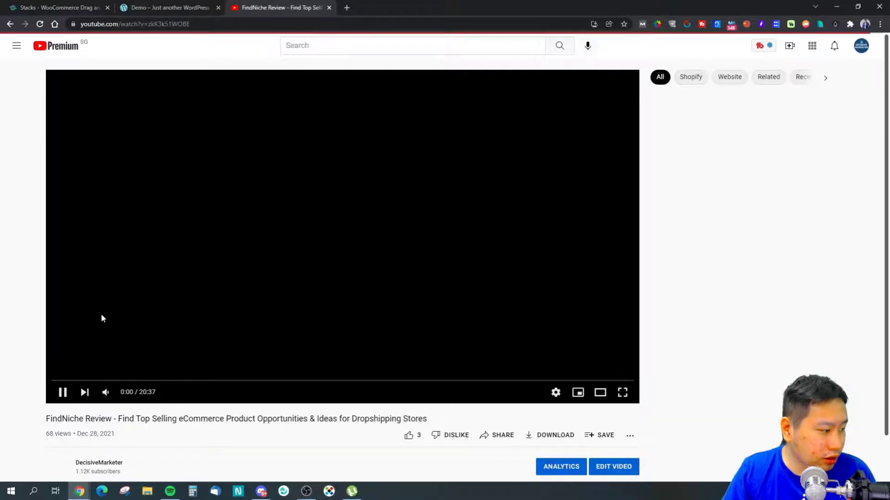
scroll(87, 408, "down", 1)
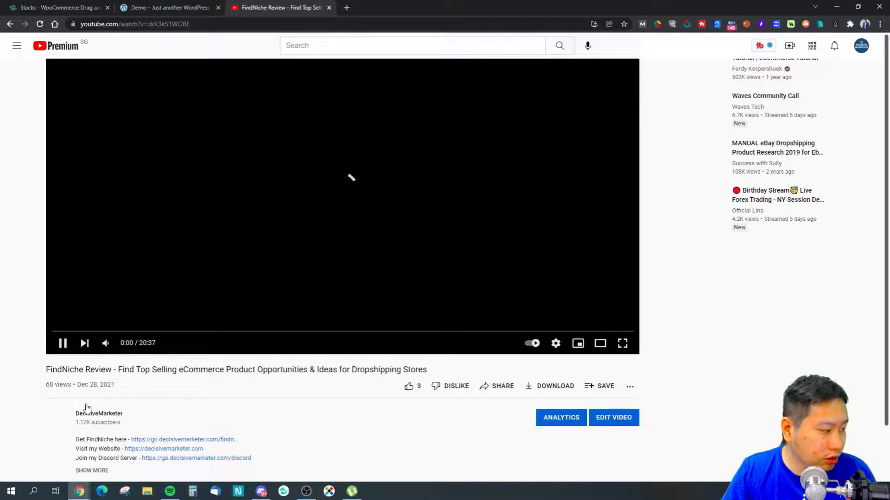
scroll(87, 408, "down", 1)
left_click(497, 328)
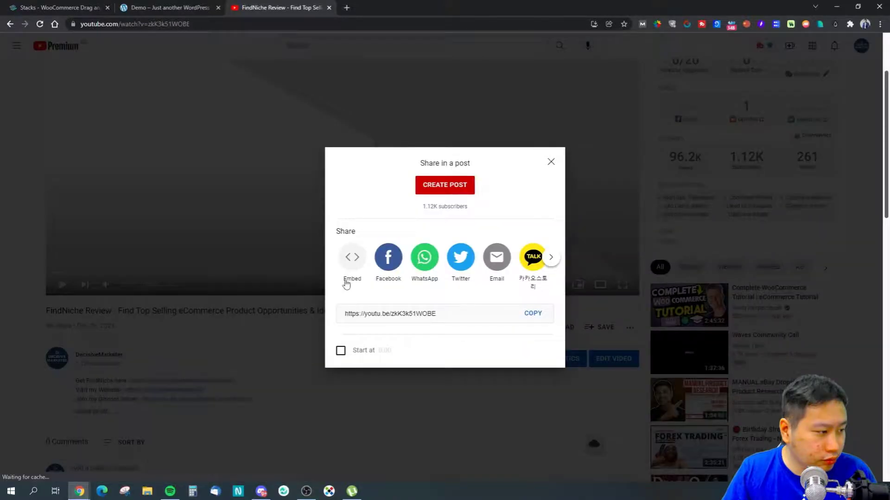
left_click(352, 257)
Step: Paste the FindNiche iframe code into the address bar and select its src URL
left_click_drag(570, 197, 578, 206)
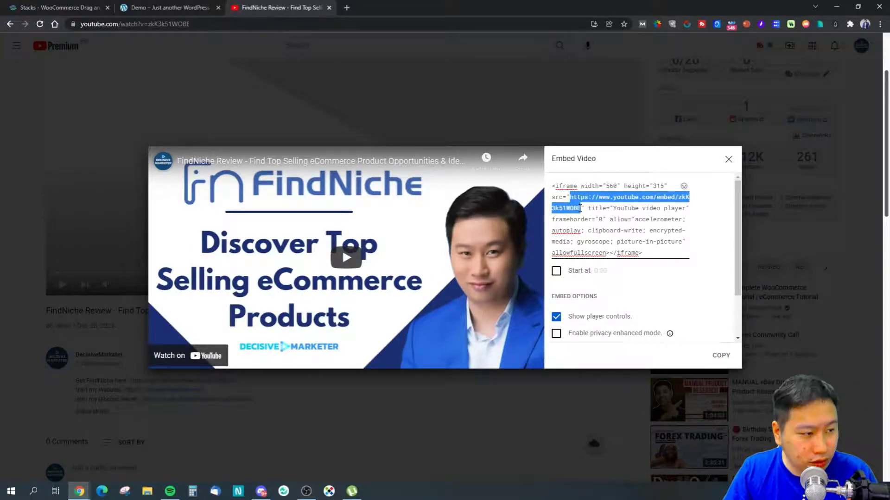
left_click(580, 207)
key("ctrl+c")
left_click(191, 24)
key("ctrl+v")
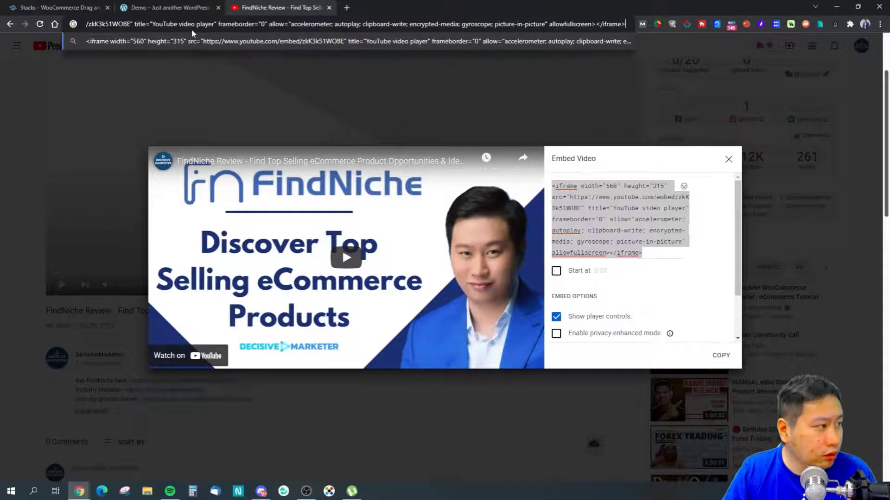
mouse_move(278, 7)
left_mouse_down()
mouse_move(51, 7)
mouse_move(278, 8)
left_mouse_up()
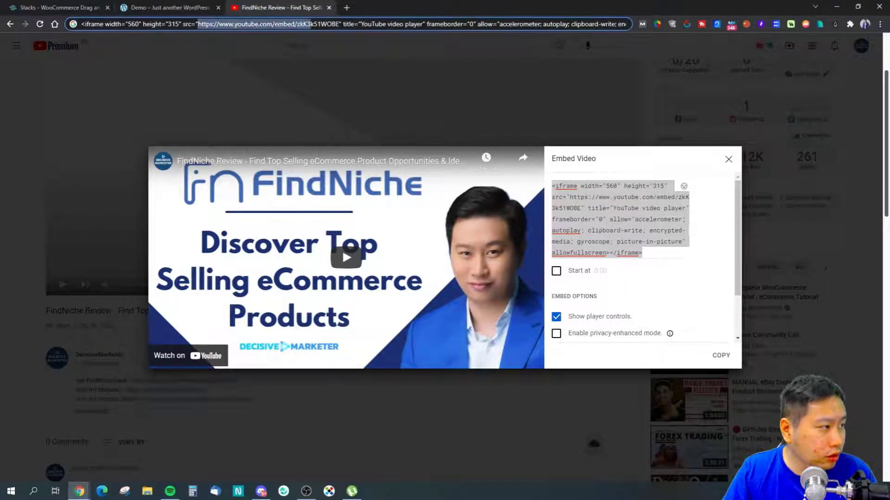
Step: Replace the Video block's watch link with the FindNiche review's youtube.com/embed URL
left_click(55, 8)
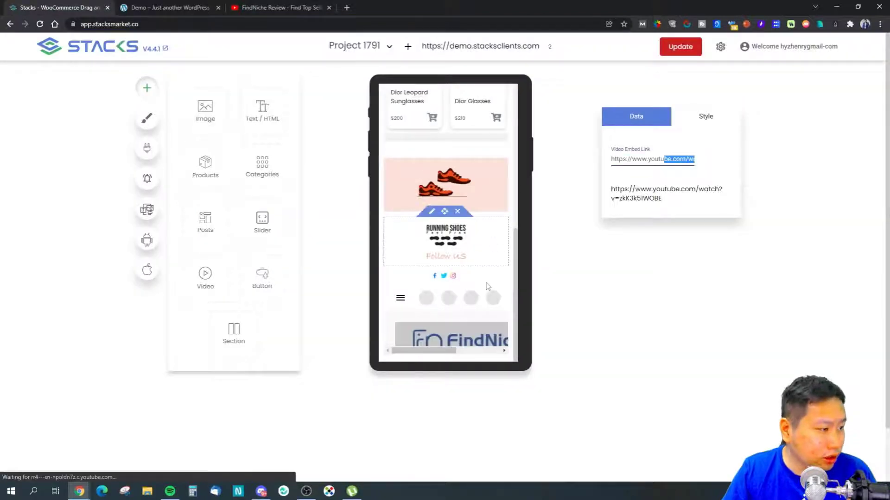
left_click(648, 159)
key("ctrl+a")
type("https://www.youtube.com/embed/zkK3k5IWOBE")
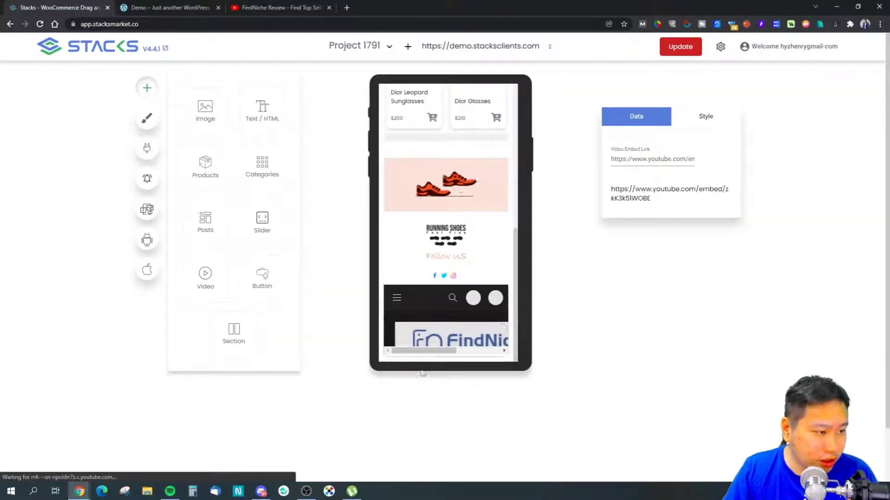
scroll(450, 218, "down", 1)
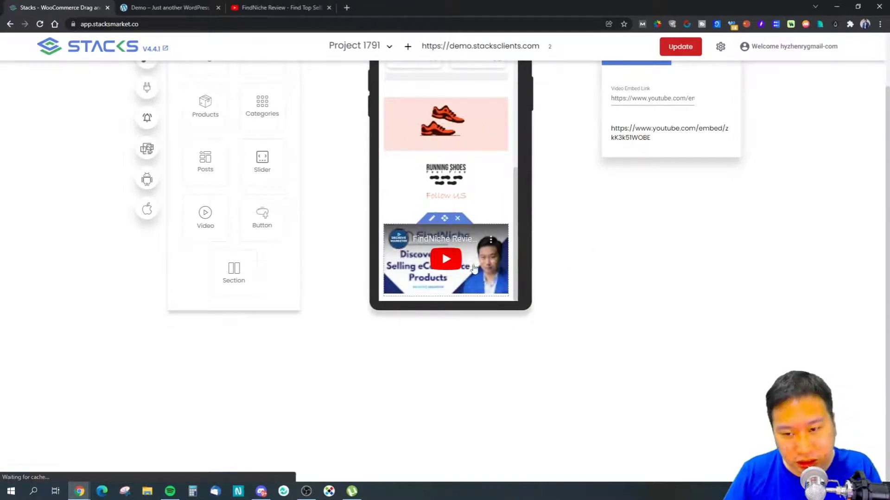
scroll(570, 349, "up", 1)
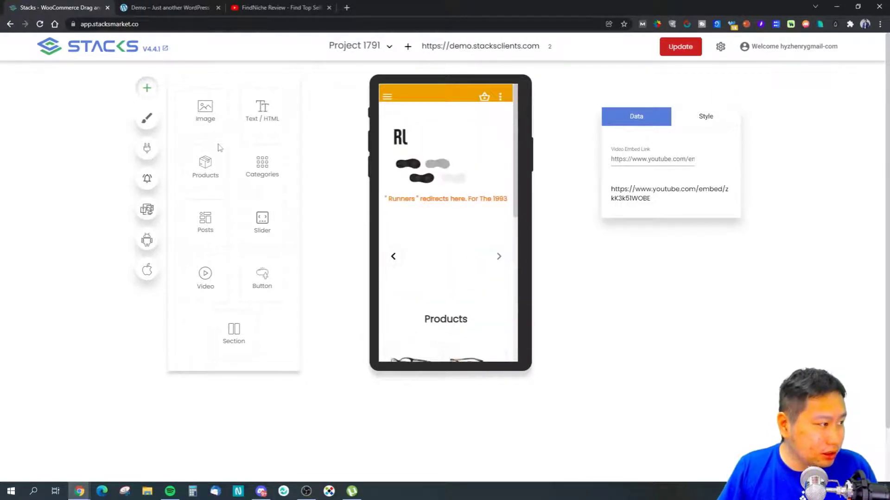
left_click(146, 118)
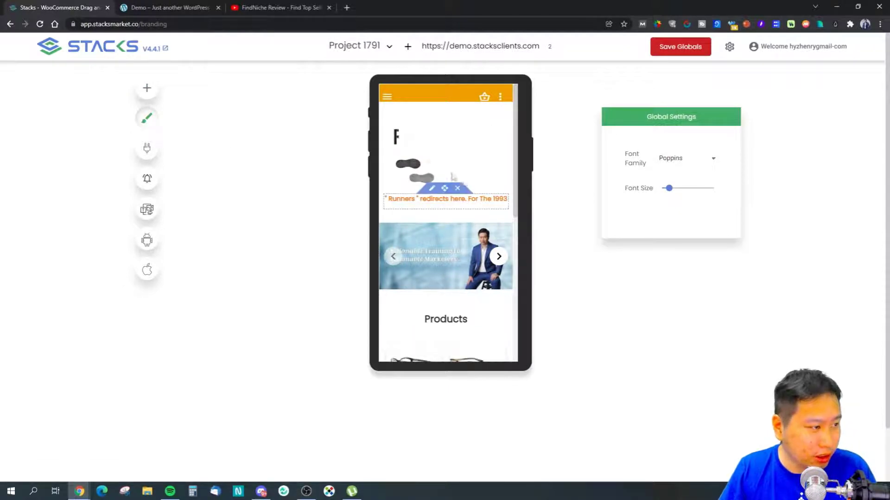
left_click(147, 88)
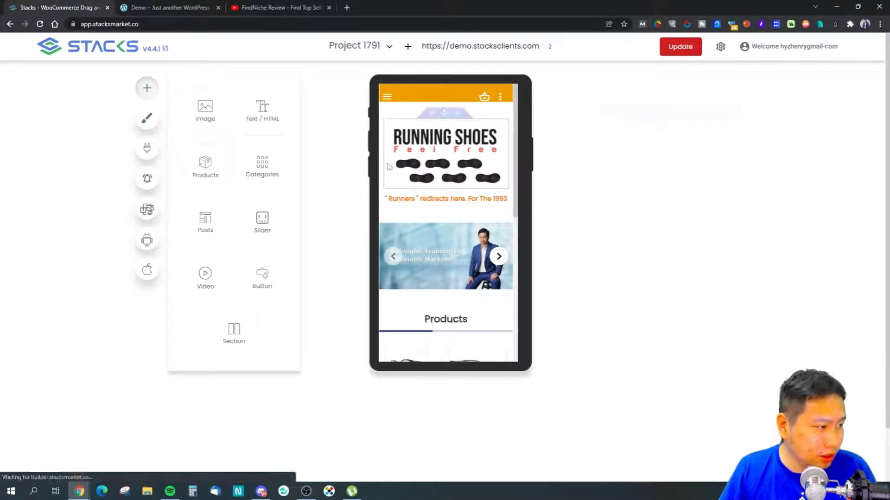
Step: Add a button block below the video and review its label and link type options
left_click_drag(263, 286, 470, 297)
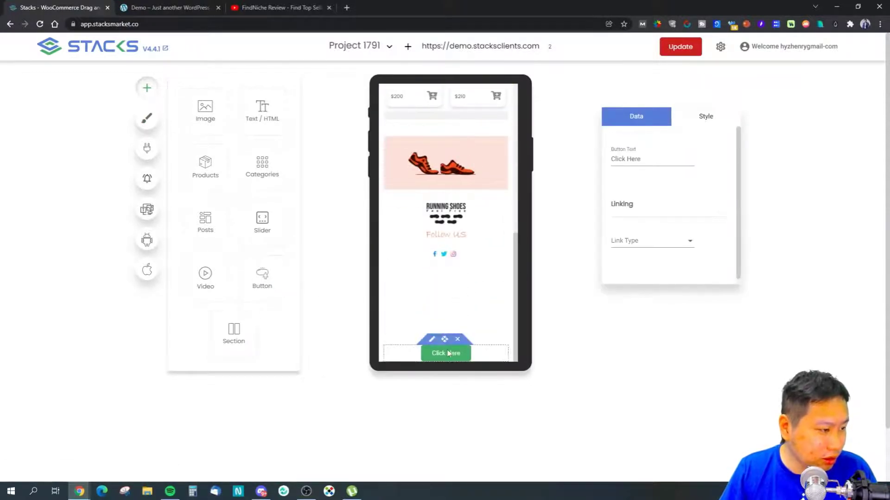
left_click(654, 162)
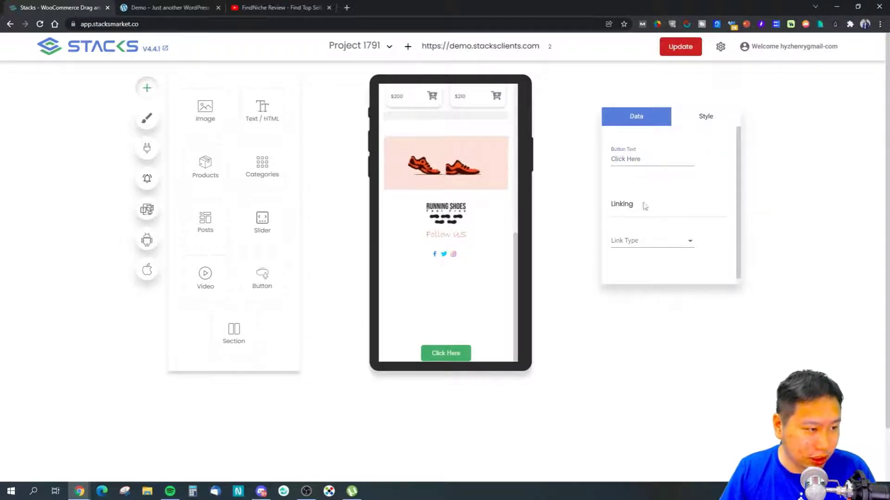
left_click(639, 240)
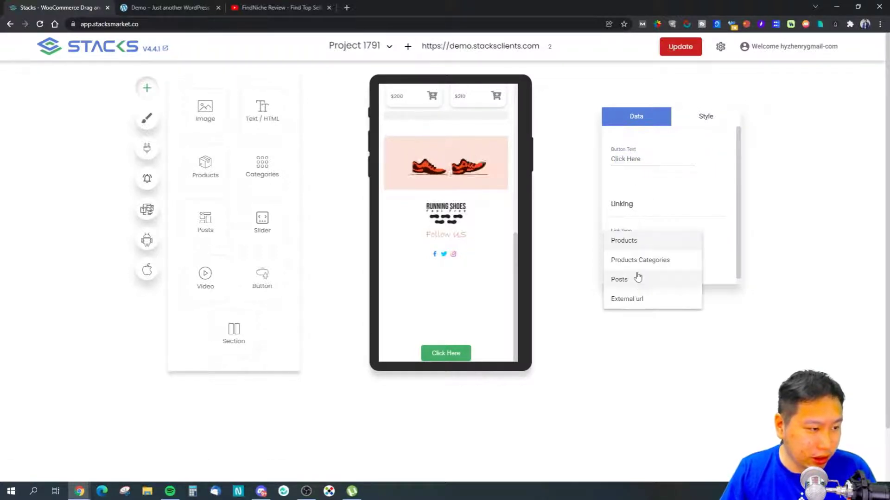
scroll(638, 277, "down", 1)
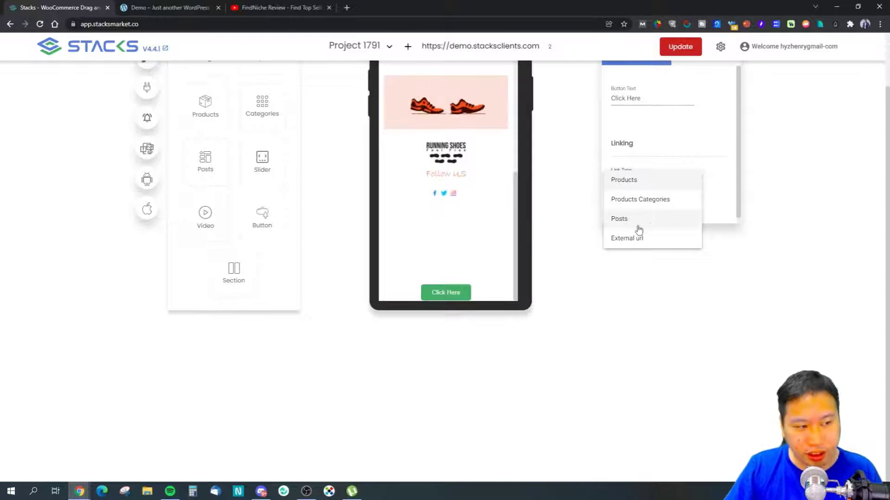
left_click(616, 327)
scroll(624, 230, "up", 1)
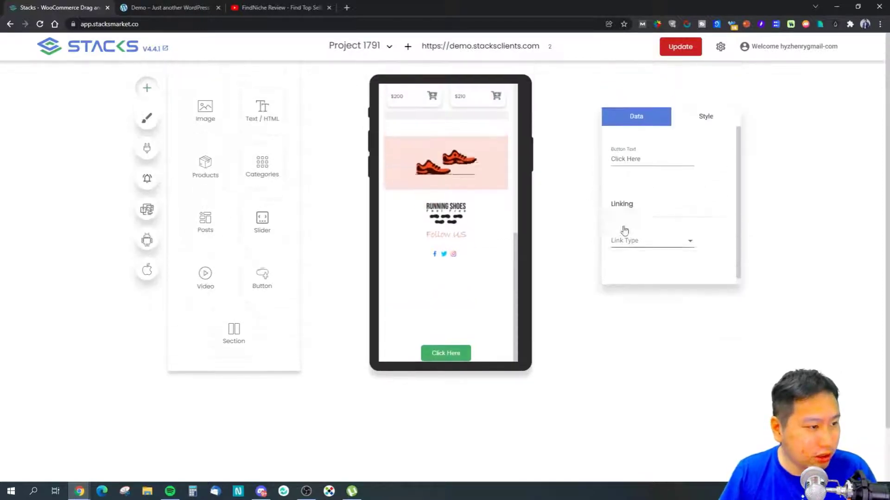
Step: Review the button's style settings, keeping its font weight at Normal
left_click(709, 116)
scroll(662, 229, "down", 3)
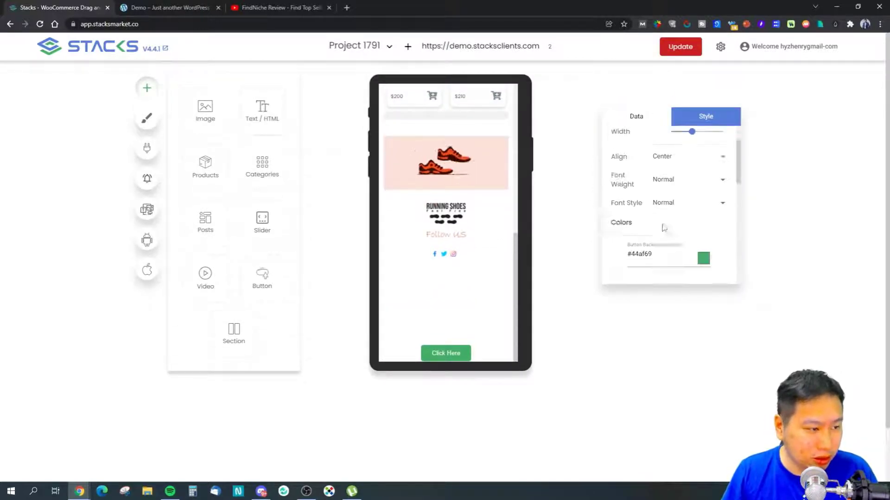
scroll(656, 211, "up", 1)
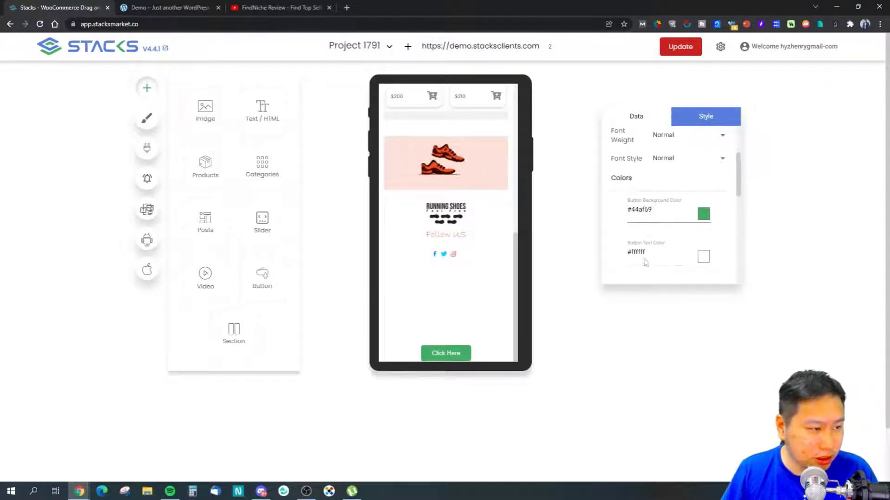
scroll(646, 262, "down", 2)
scroll(658, 246, "up", 4)
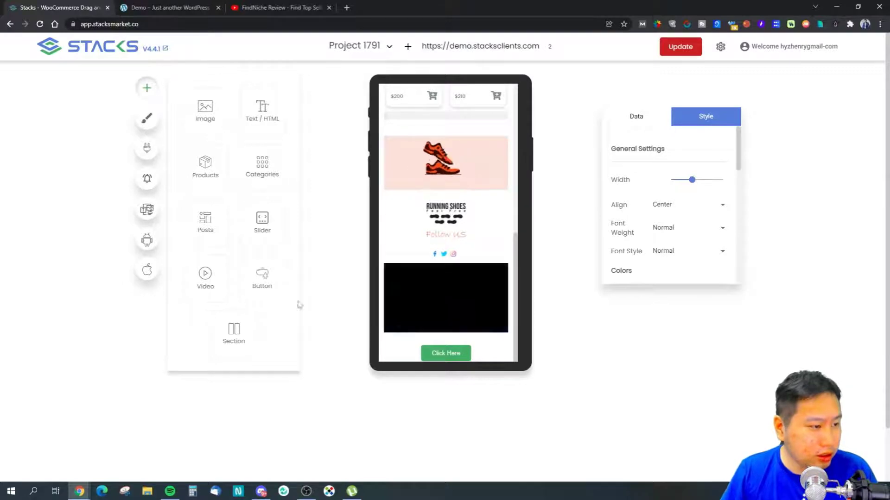
left_click(667, 232)
left_click(547, 327)
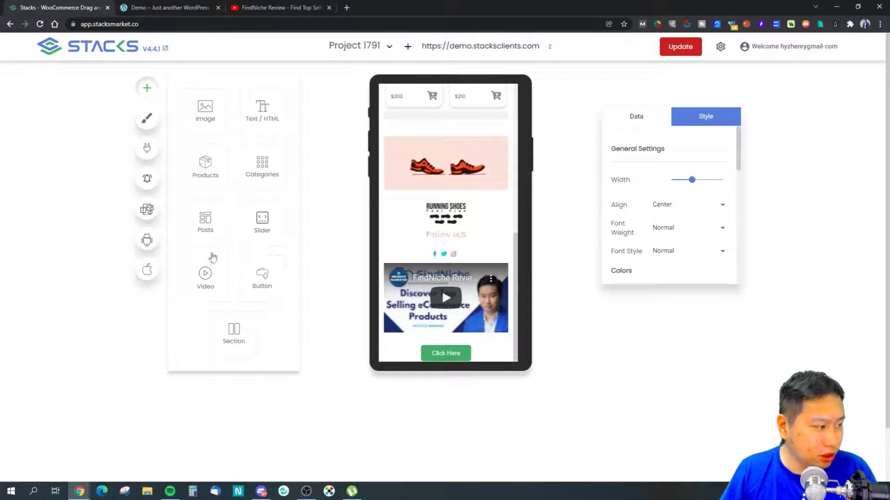
Step: Add a Posts block below Click Here with Source set to Category Selection
left_click_drag(192, 226, 327, 238)
scroll(481, 292, "down", 1)
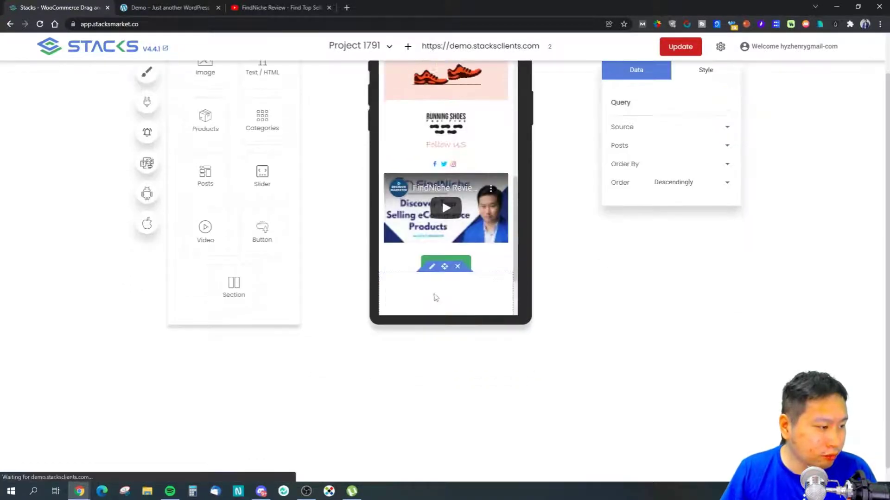
scroll(598, 232, "up", 1)
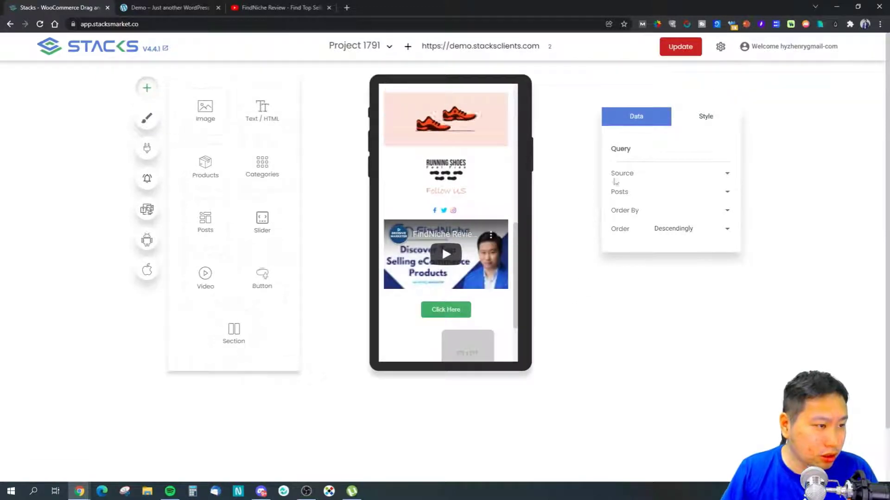
left_click(669, 177)
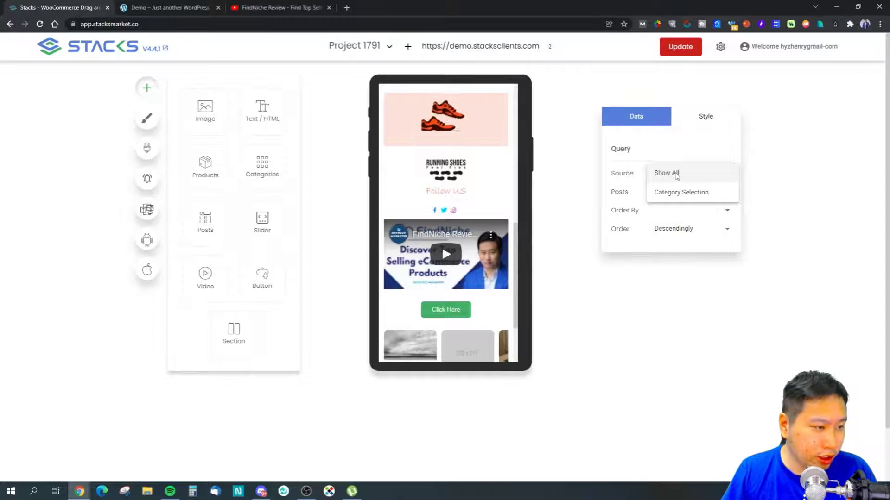
left_click(668, 197)
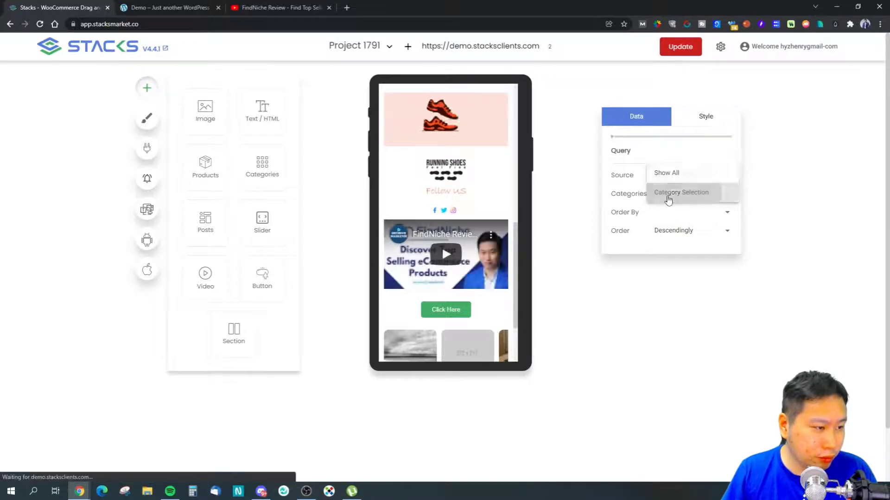
Step: Limit the posts to the New category only, dropping Flowers
left_click(680, 195)
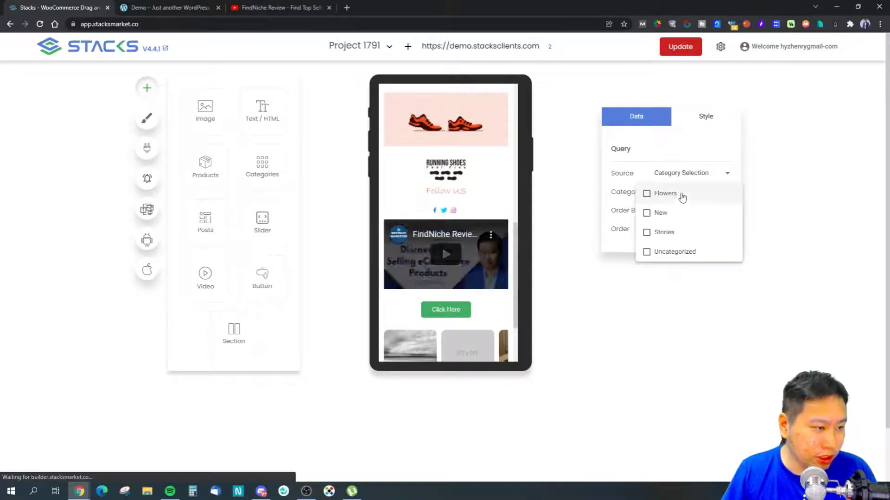
left_click(650, 195)
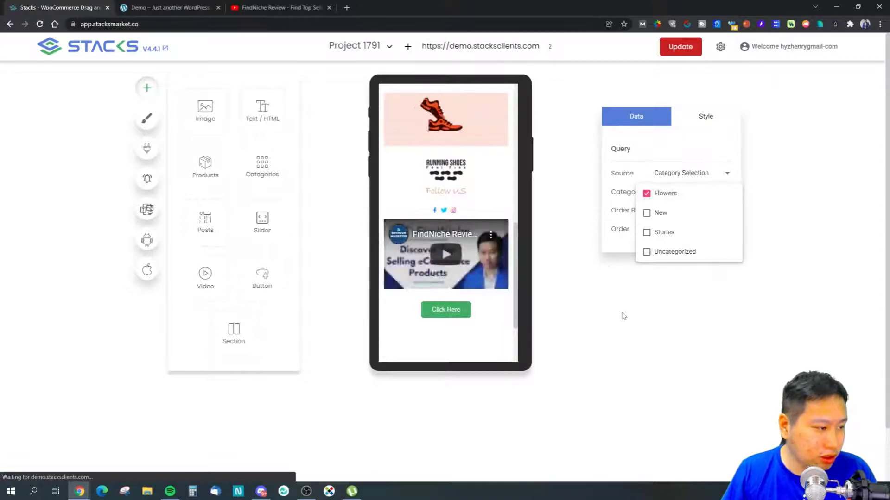
scroll(668, 181, "down", 1)
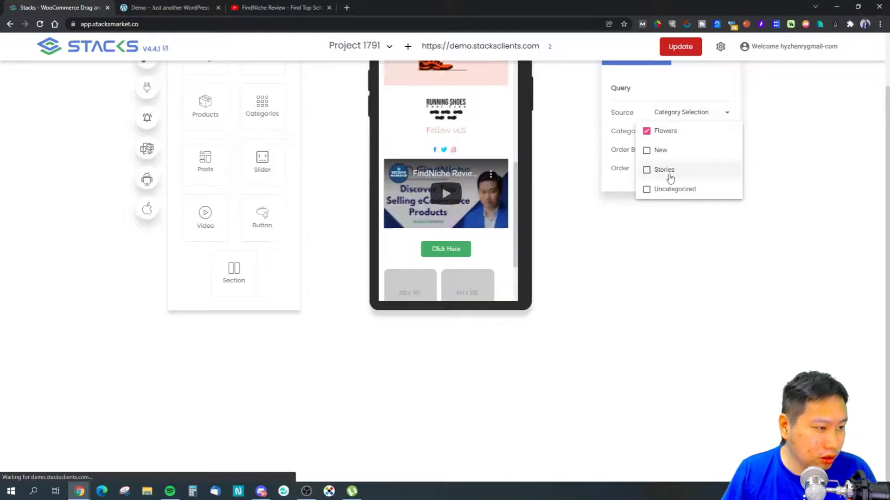
left_click(647, 157)
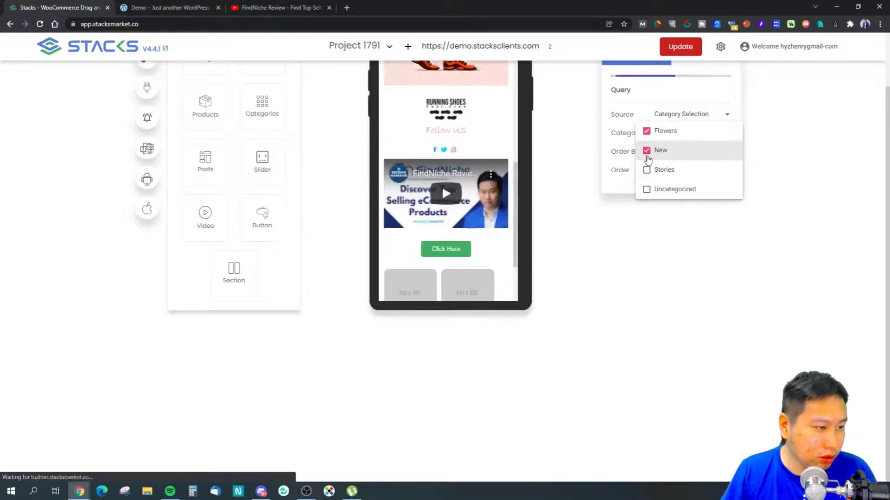
left_click(484, 259)
scroll(485, 241, "down", 2)
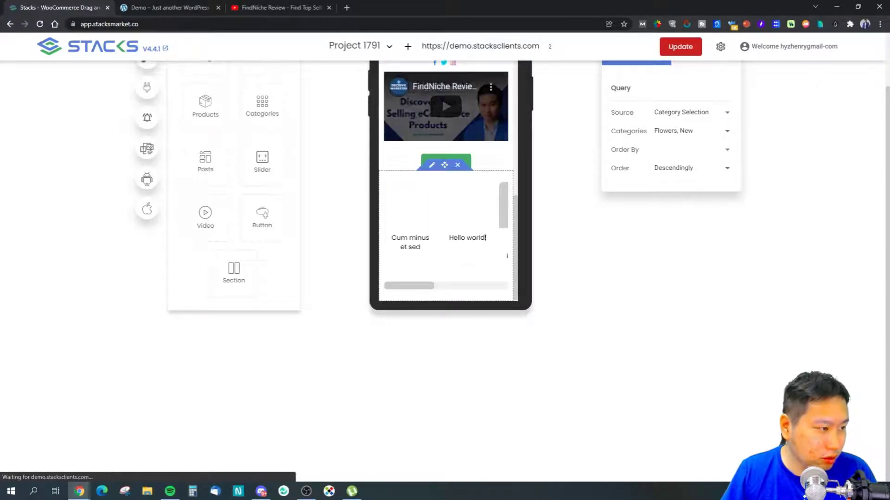
left_click(688, 132)
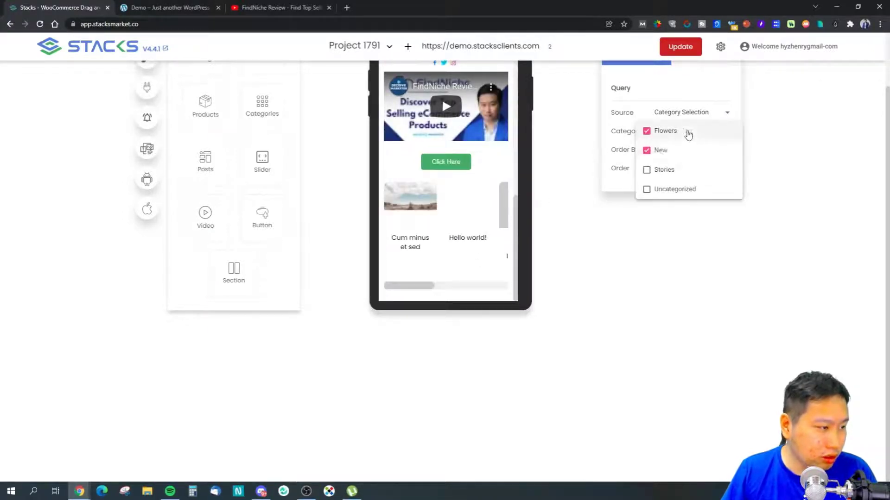
left_click(646, 131)
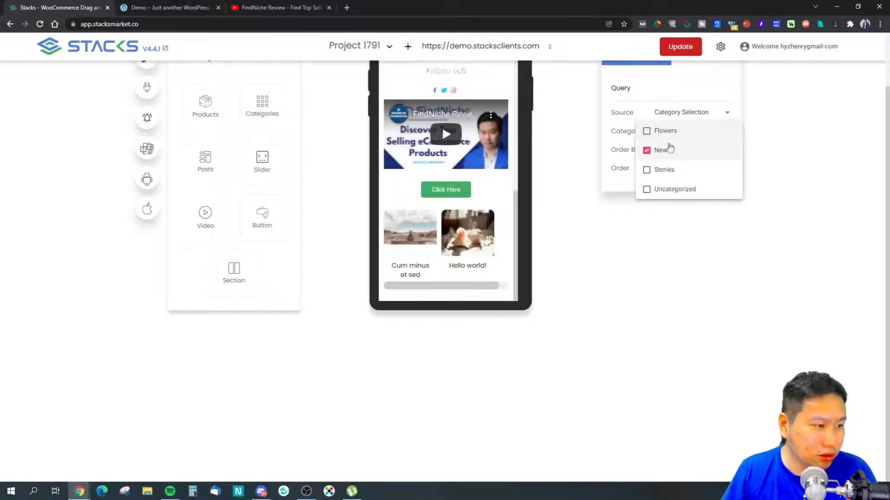
left_click(707, 115)
scroll(707, 272, "up", 2)
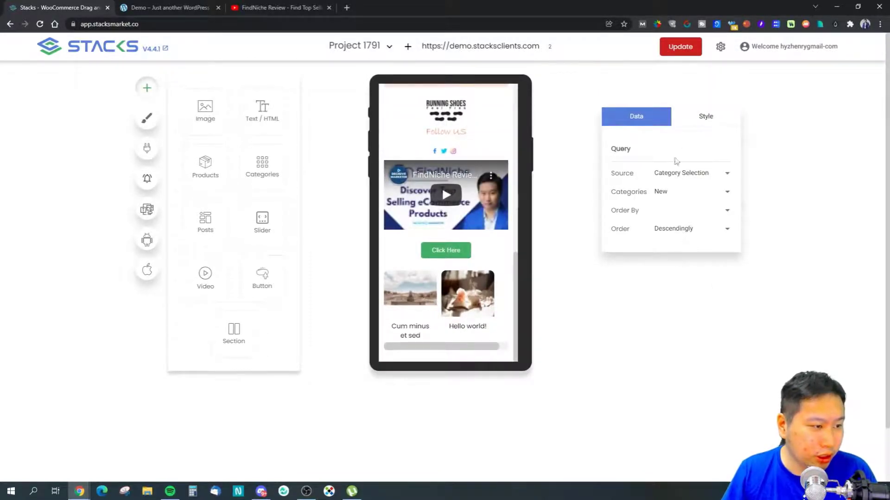
Step: Set the Posts Style to Grid after briefly trying List
left_click(709, 116)
scroll(655, 245, "down", 3)
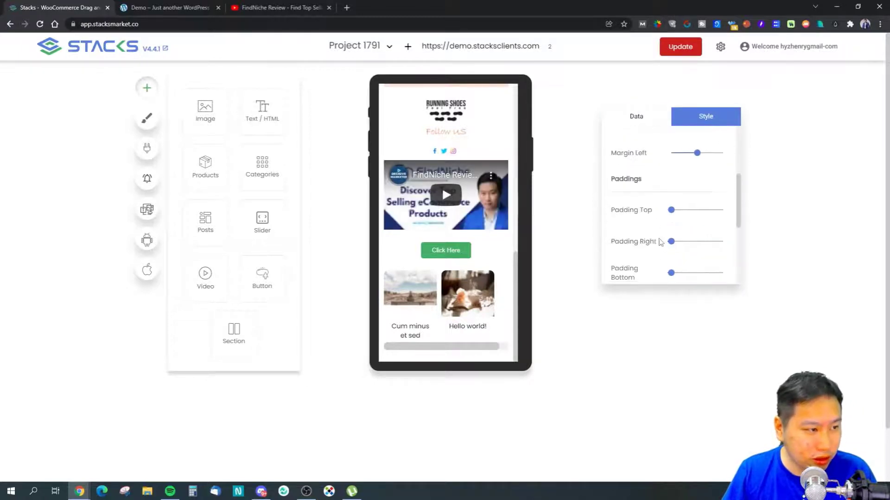
scroll(662, 231, "up", 3)
left_click(684, 148)
left_click(674, 167)
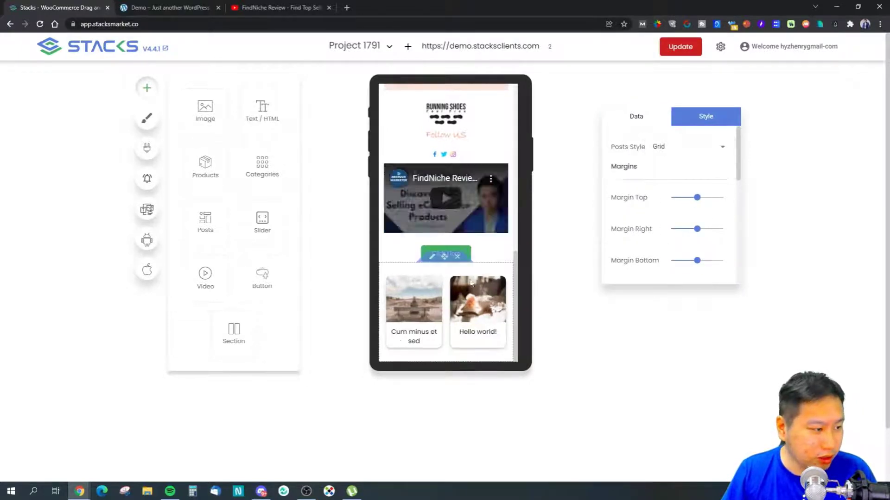
scroll(675, 167, "down", 2)
left_click(676, 87)
left_click(673, 68)
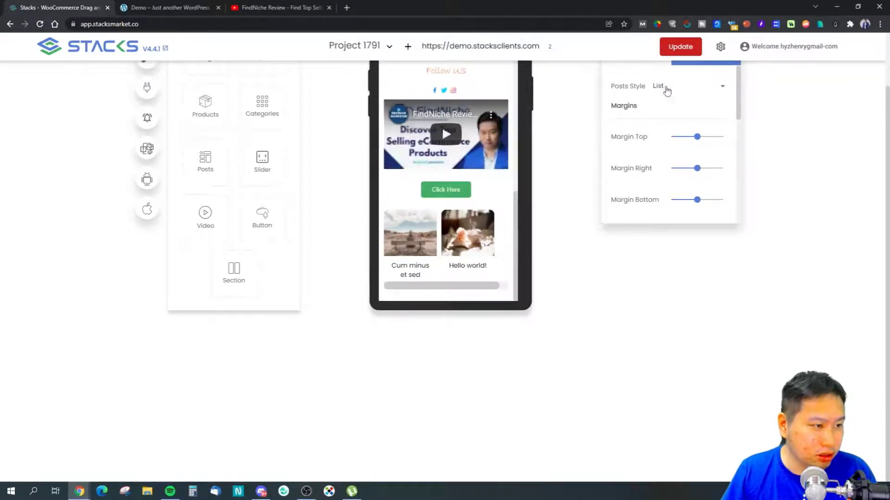
left_click(665, 86)
left_click(667, 104)
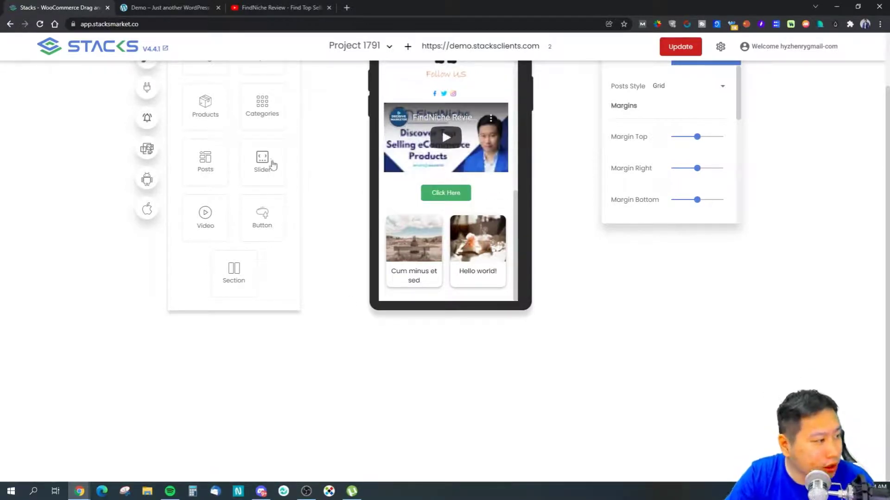
scroll(268, 165, "up", 2)
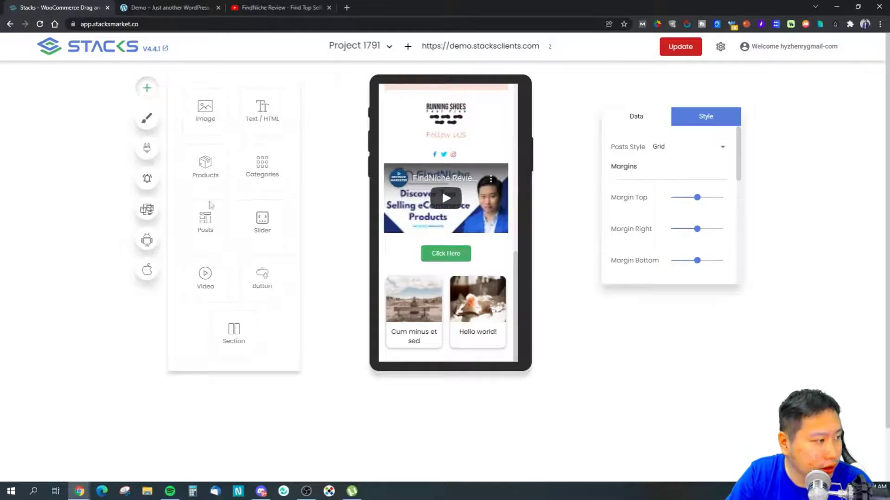
Step: Add a Categories block below the posts and check its Source and Categories options
left_click_drag(250, 175, 469, 304)
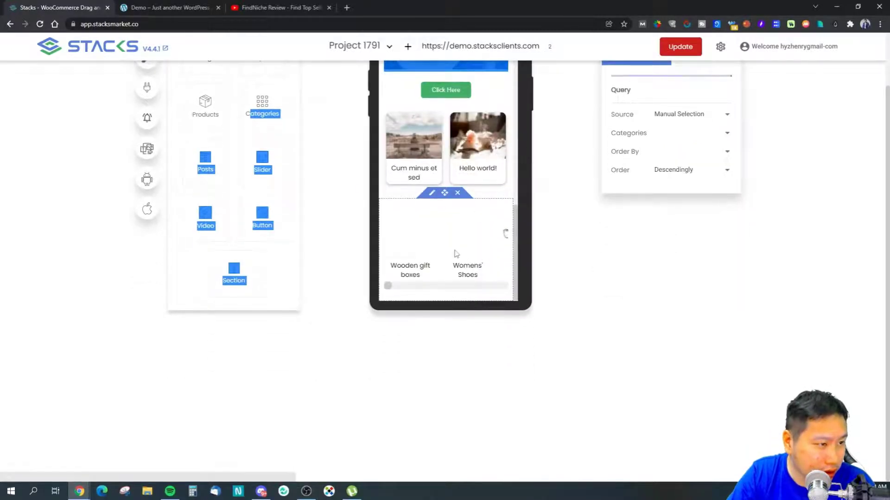
left_click(693, 120)
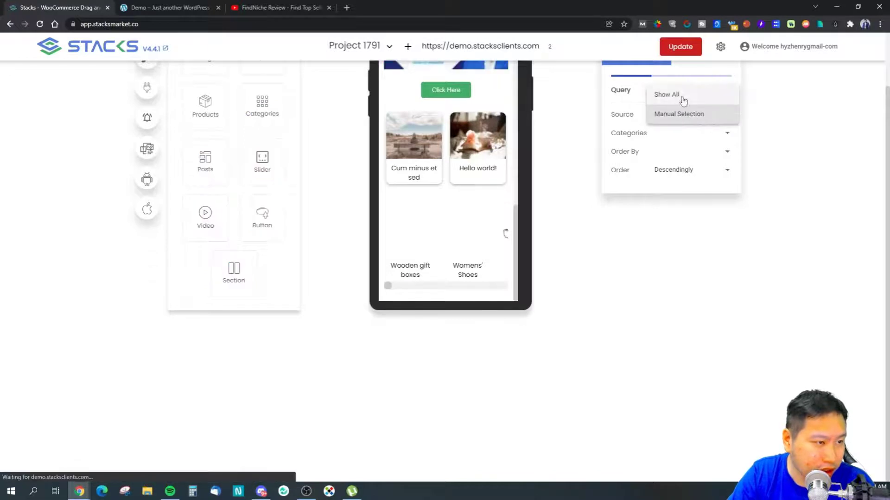
left_click(683, 249)
scroll(669, 207, "up", 2)
left_click(672, 193)
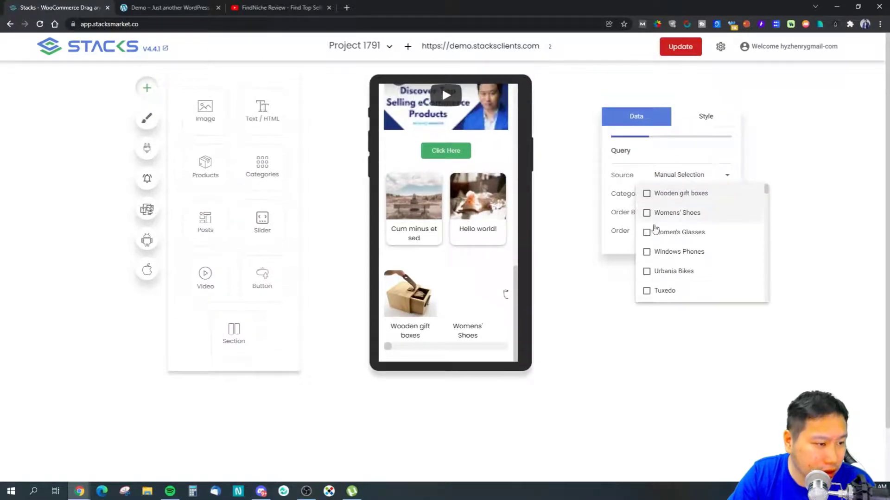
scroll(662, 287, "down", 5)
scroll(669, 293, "down", 5)
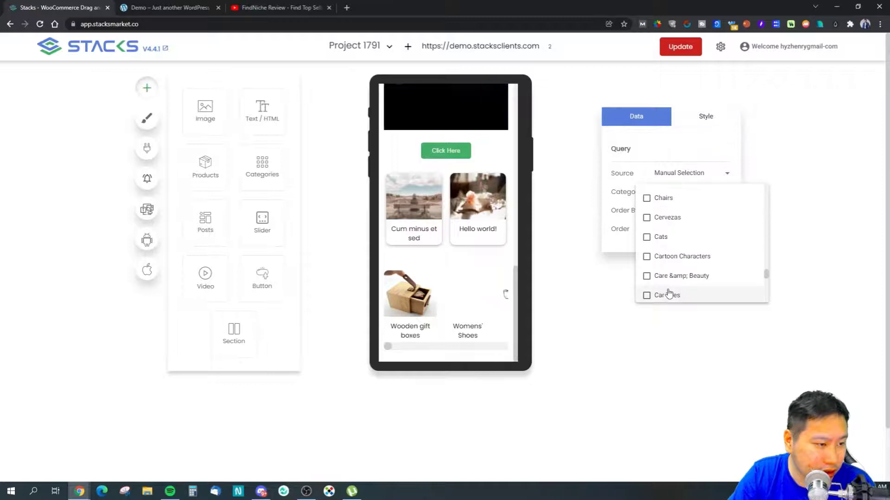
left_click(602, 184)
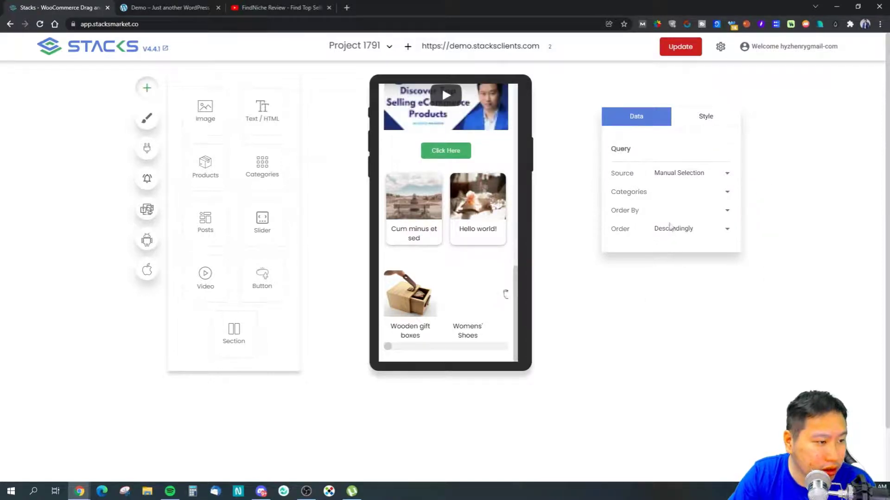
Step: Set the Categories Style to List
left_click(705, 116)
left_click(686, 151)
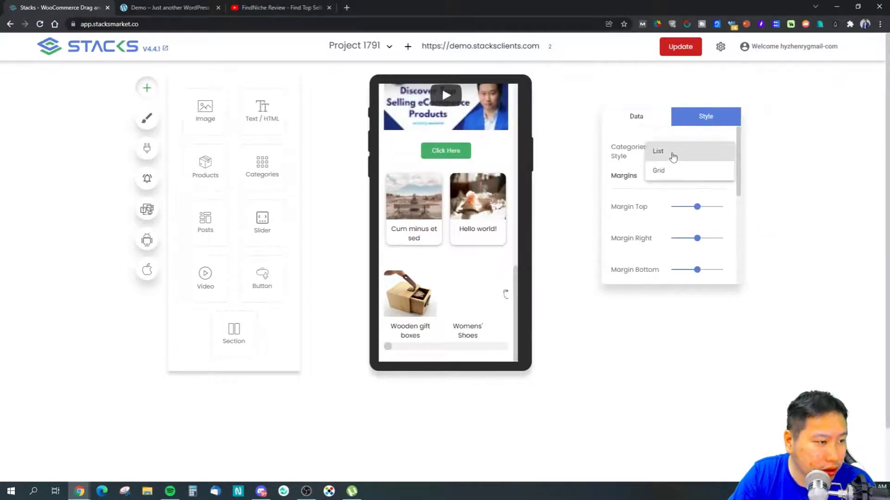
left_click(671, 153)
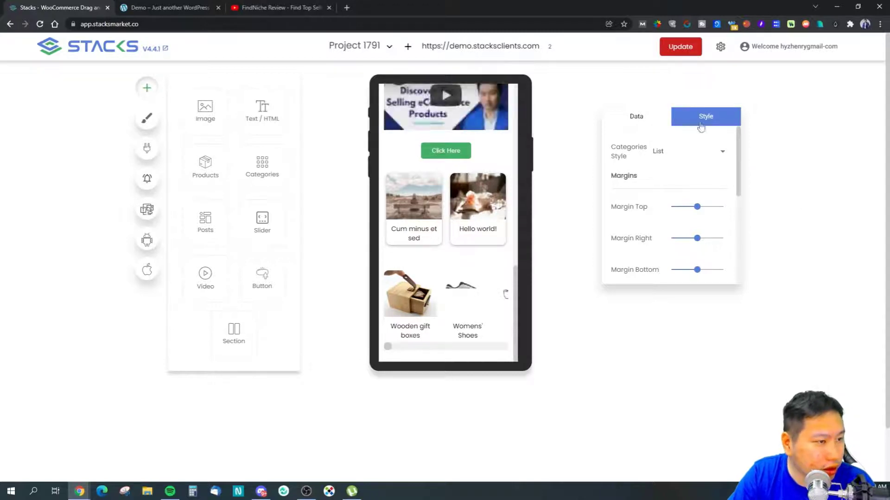
left_click(651, 120)
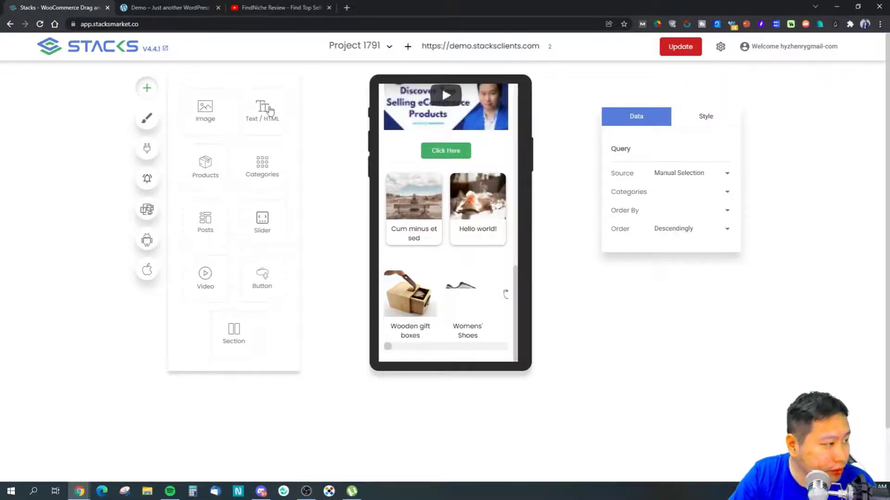
Step: Add a Text/HTML block below the categories and view its source without changes
left_click_drag(262, 119, 294, 154)
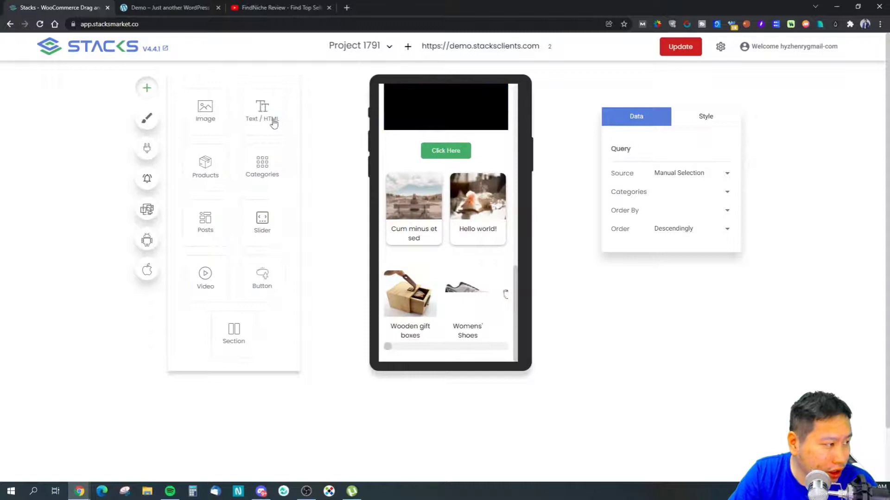
left_click_drag(272, 119, 463, 354)
scroll(420, 356, "down", 1)
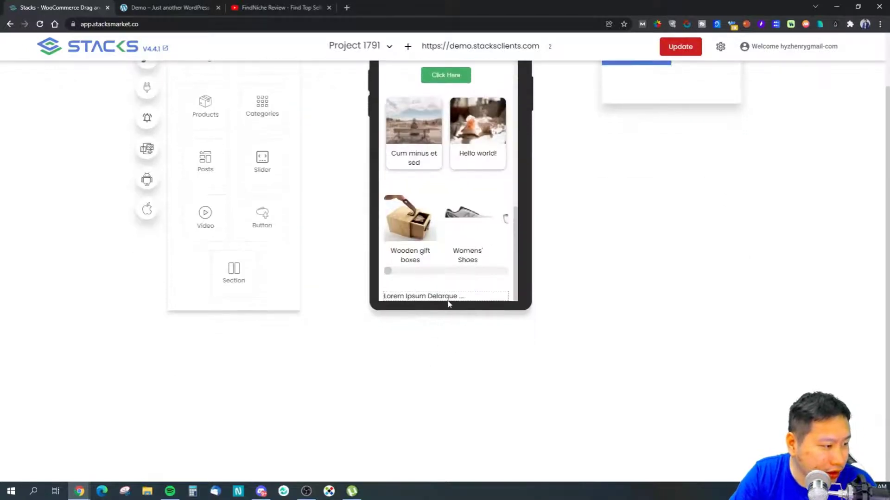
left_click(432, 285)
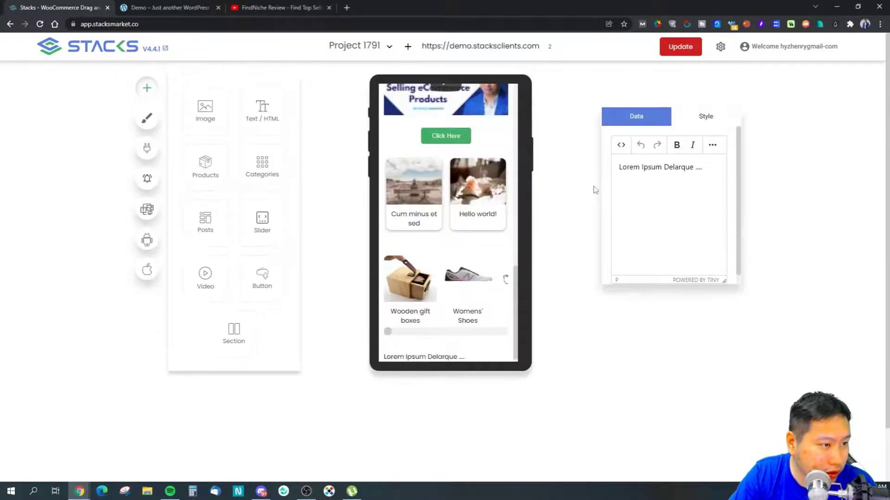
left_click(620, 151)
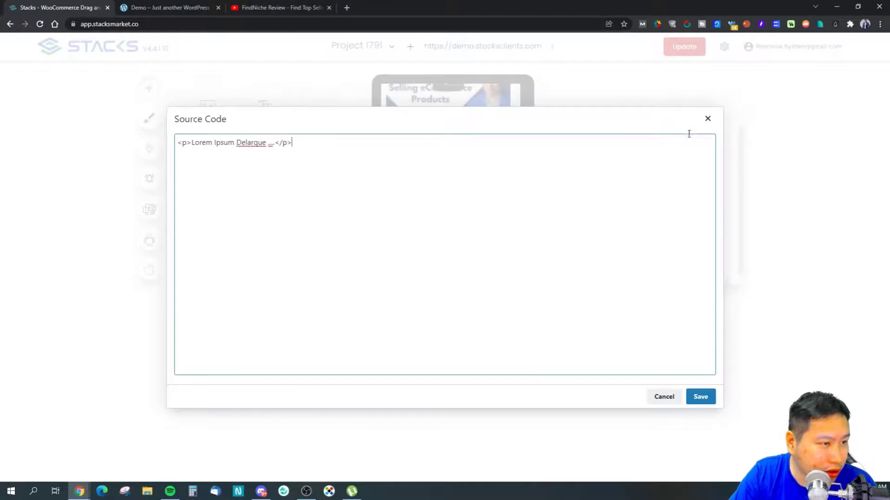
left_click(707, 119)
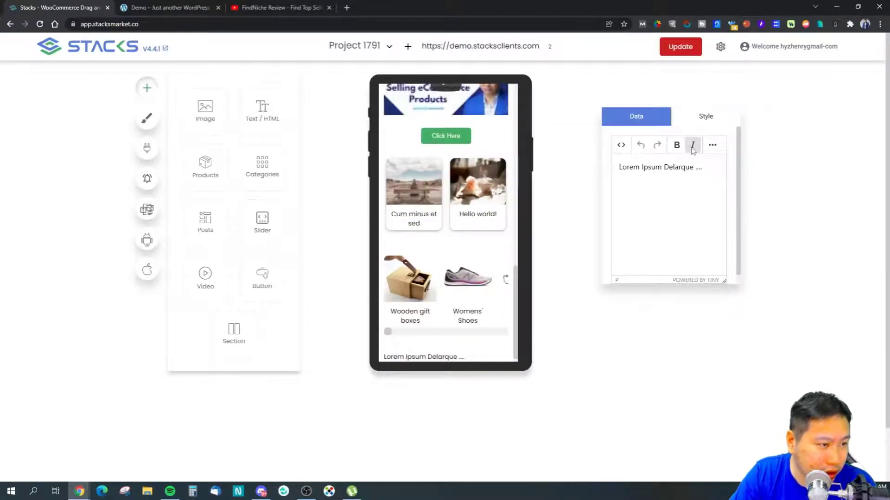
Step: Inspect the extra formatting and text colour options, then select the Lorem Ipsum Delarque line
left_click(712, 145)
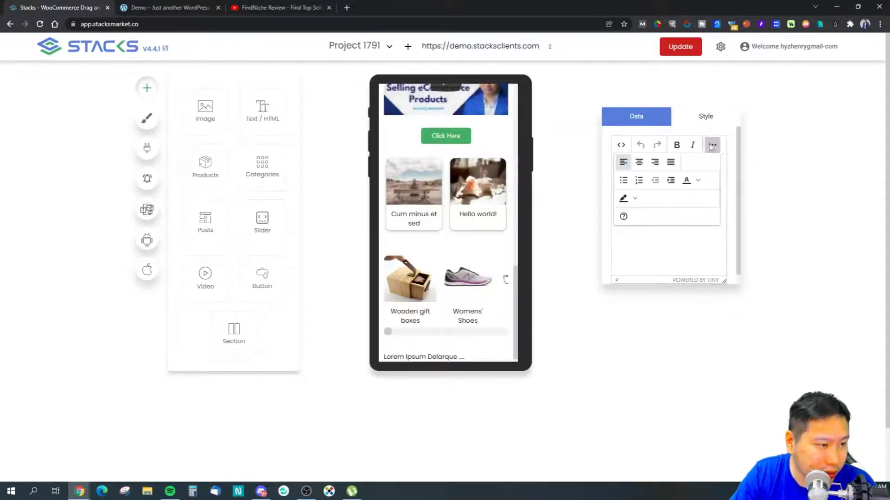
left_click(698, 181)
left_click(698, 181)
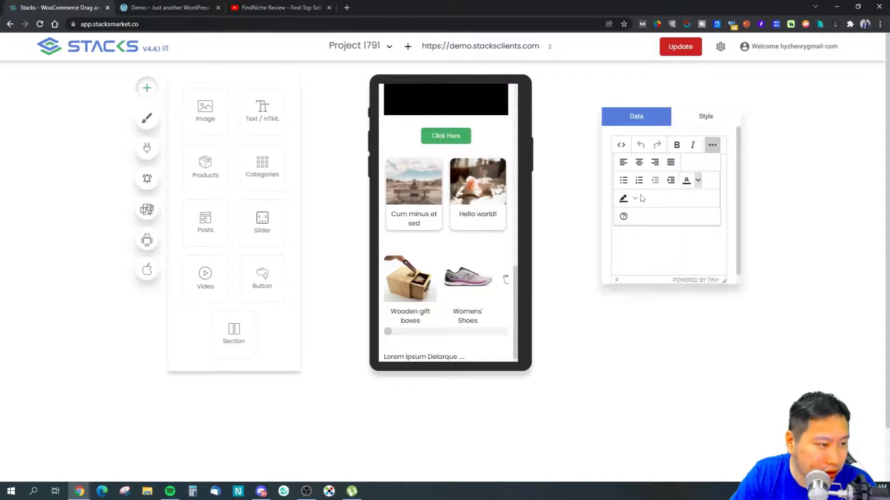
left_click(714, 145)
scroll(700, 250, "down", 1)
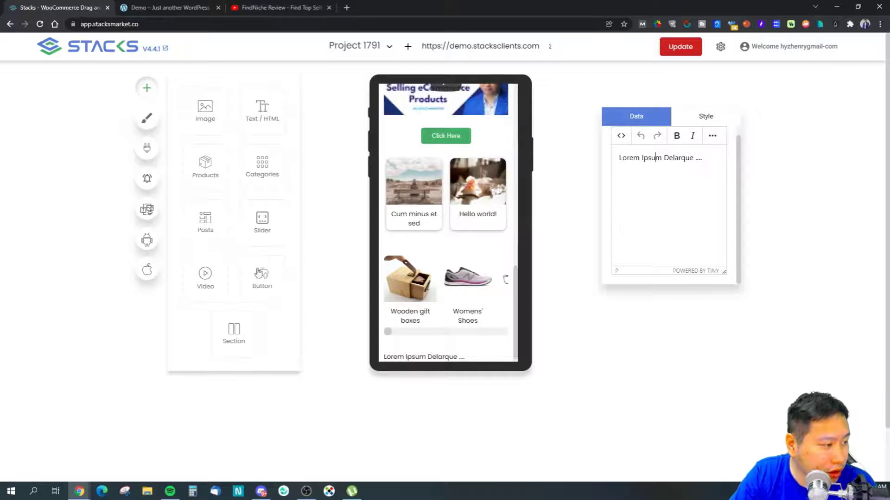
triple_click(695, 157)
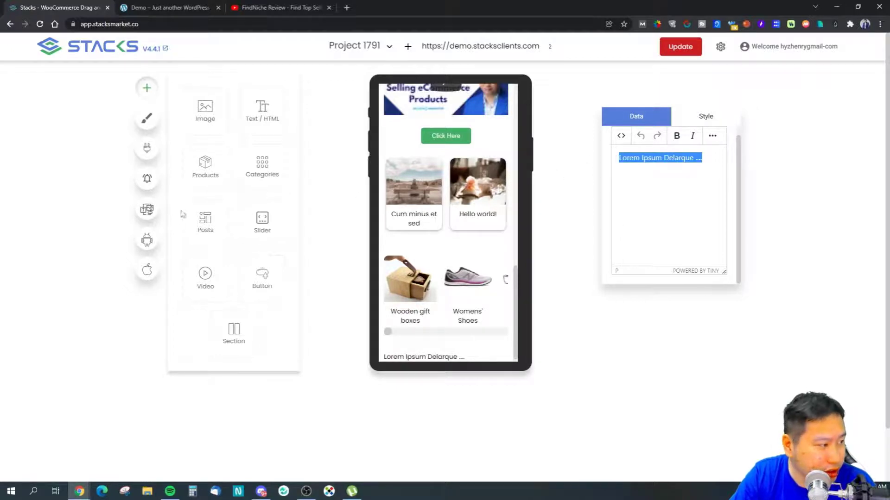
left_click(354, 171)
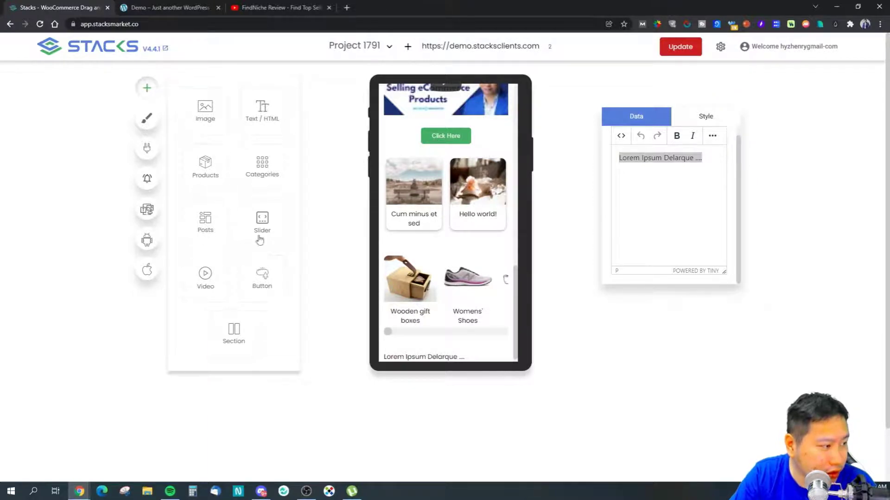
Step: In Global Settings, set the app's Font Family to Lato
left_click(156, 120)
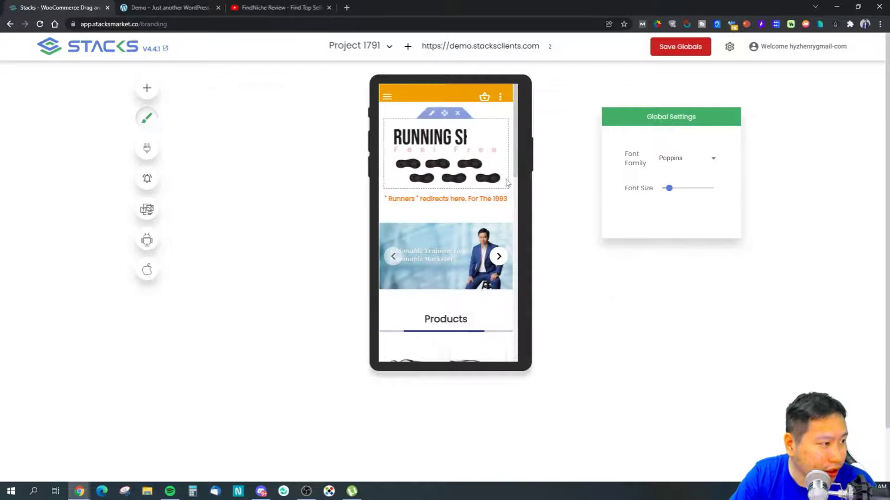
left_click(672, 159)
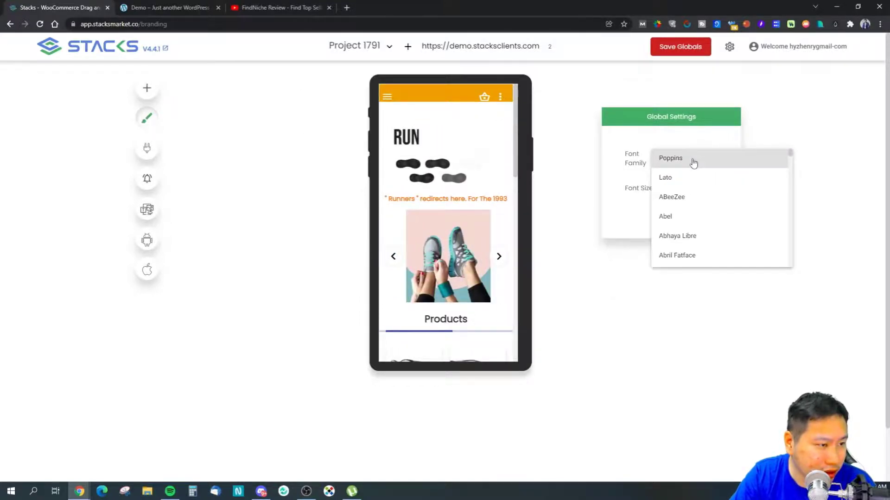
left_click(693, 161)
left_click(692, 179)
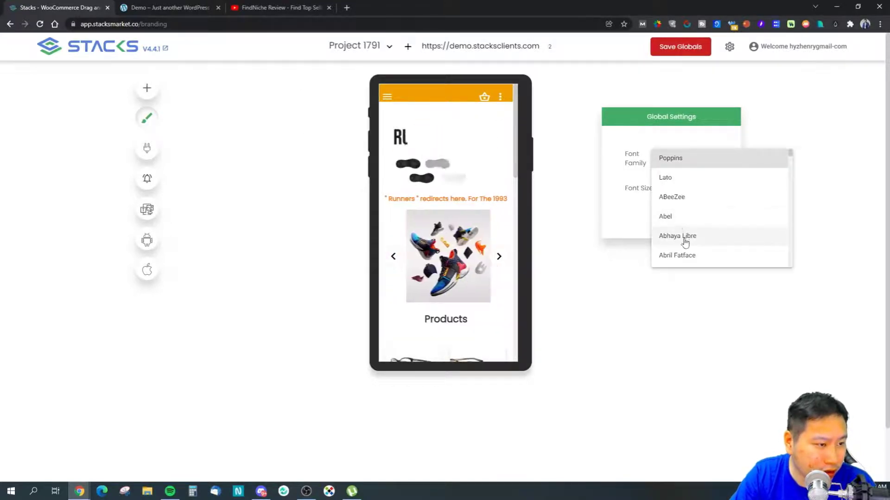
scroll(692, 218, "down", 2)
scroll(692, 218, "up", 2)
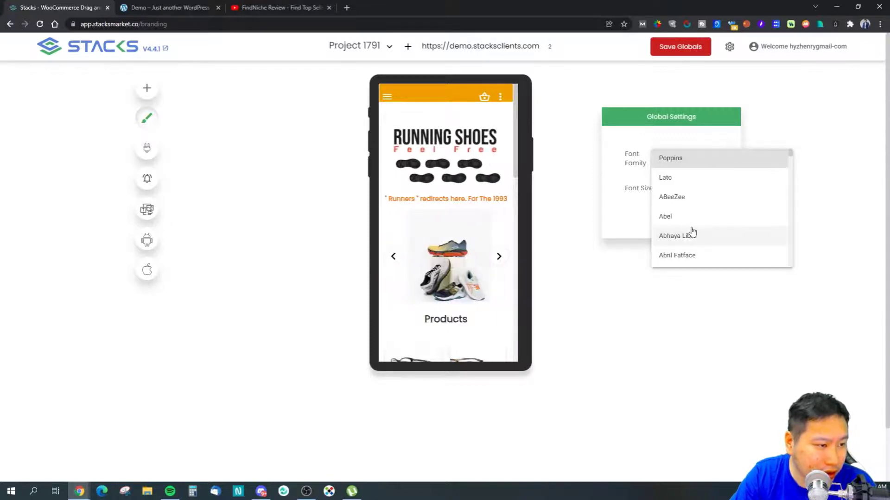
left_click(680, 179)
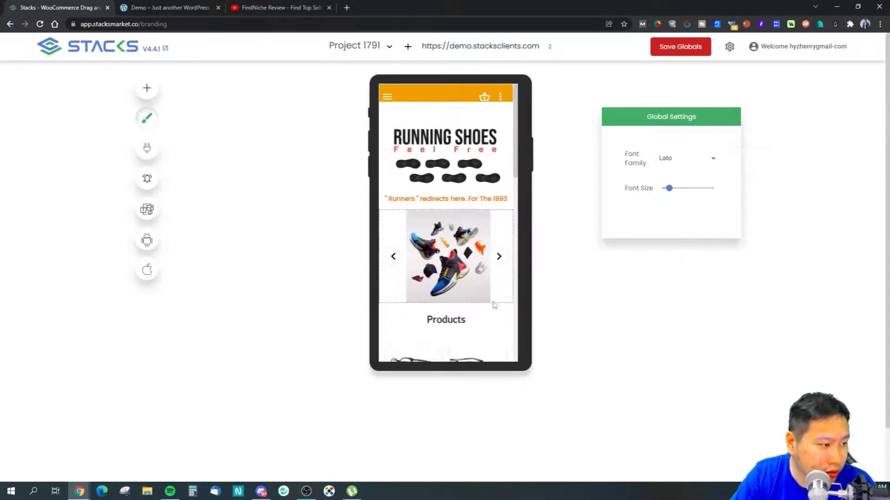
Step: Set the global Font Family back to Poppins
scroll(423, 293, "down", 2)
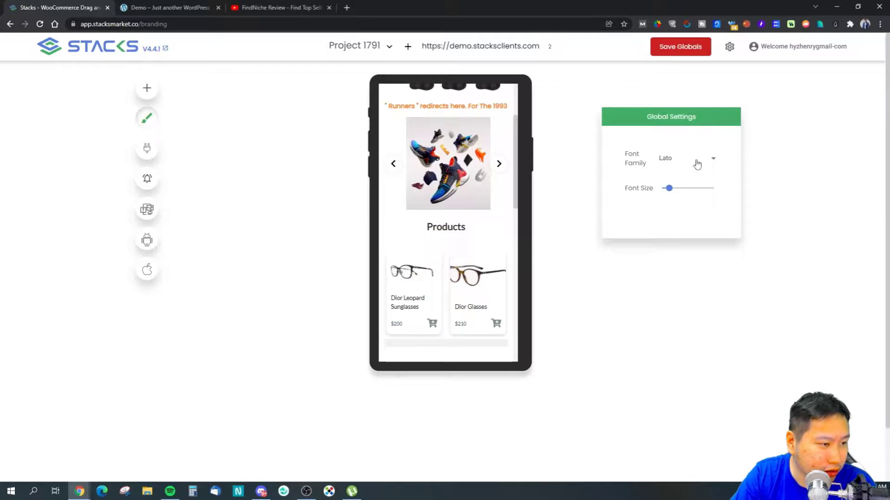
left_click(681, 159)
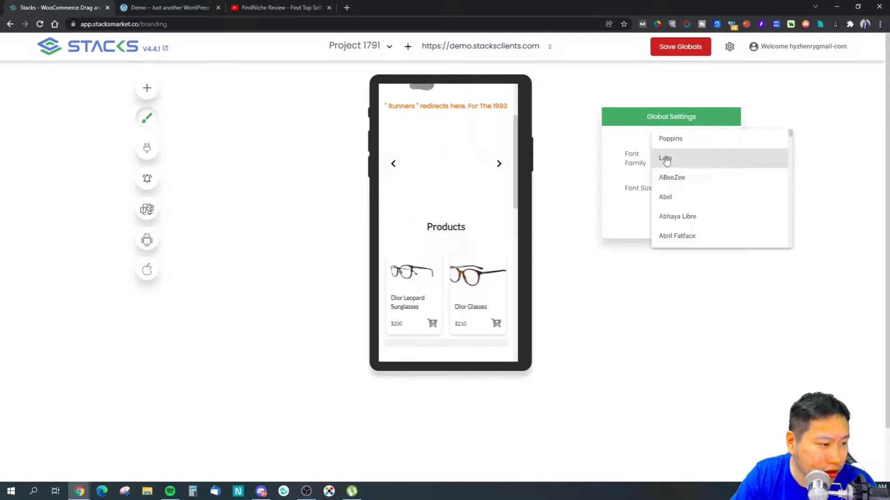
left_click(681, 138)
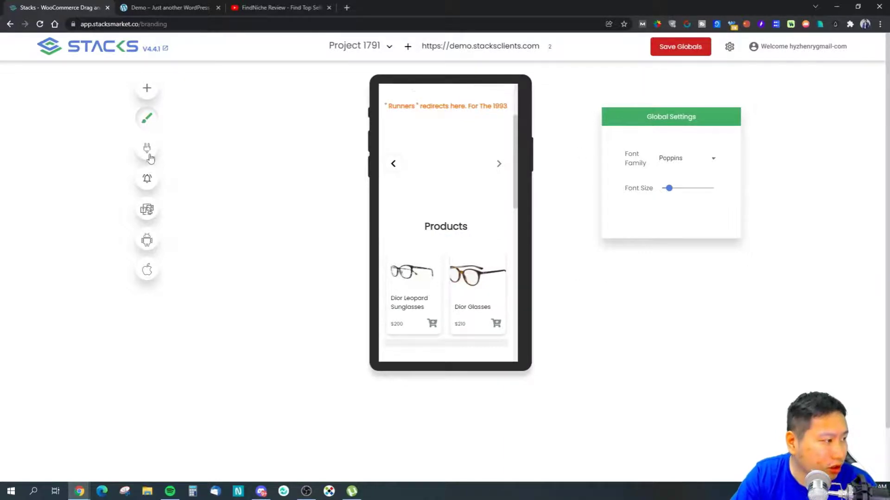
Step: Review the push notifications page's warning about missing auth key, sender id and service json
left_click(147, 186)
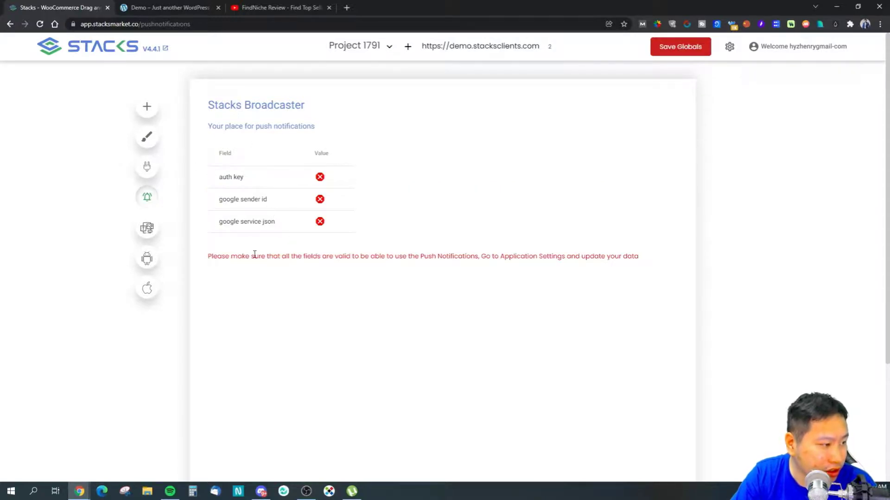
left_click_drag(255, 254, 405, 255)
left_click(402, 254)
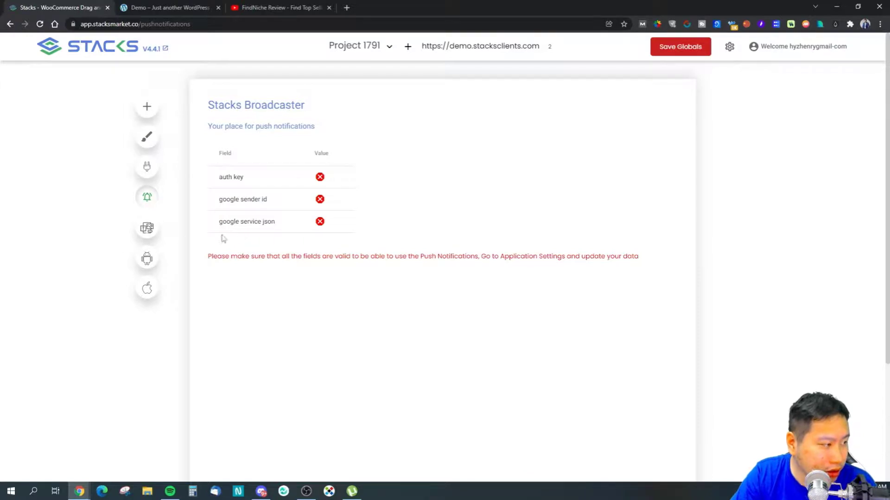
Step: Look over the Android build page and its Android Version field
left_click(148, 262)
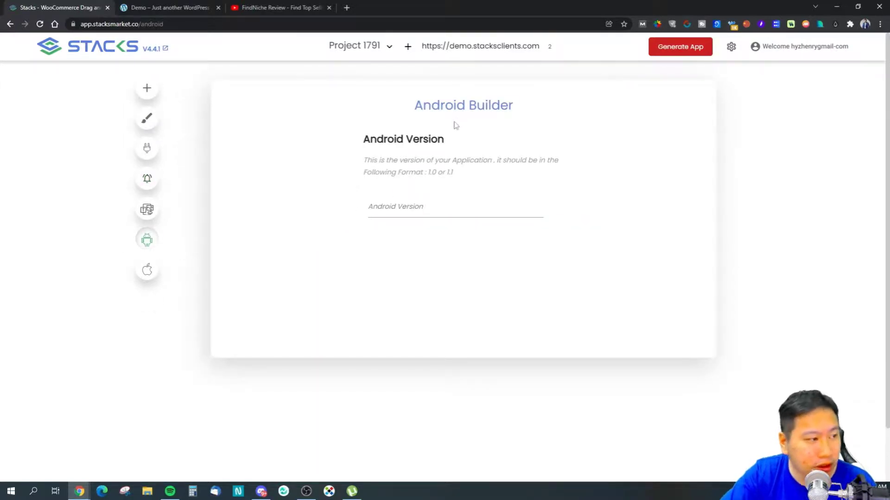
right_click(441, 139)
left_click(405, 219)
left_click(410, 208)
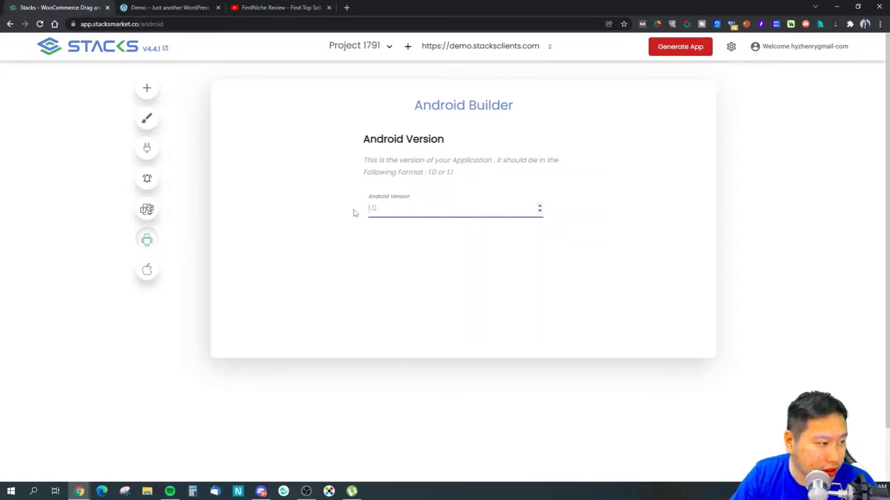
Step: Check the iOS build page, then return to push notifications
left_click(147, 270)
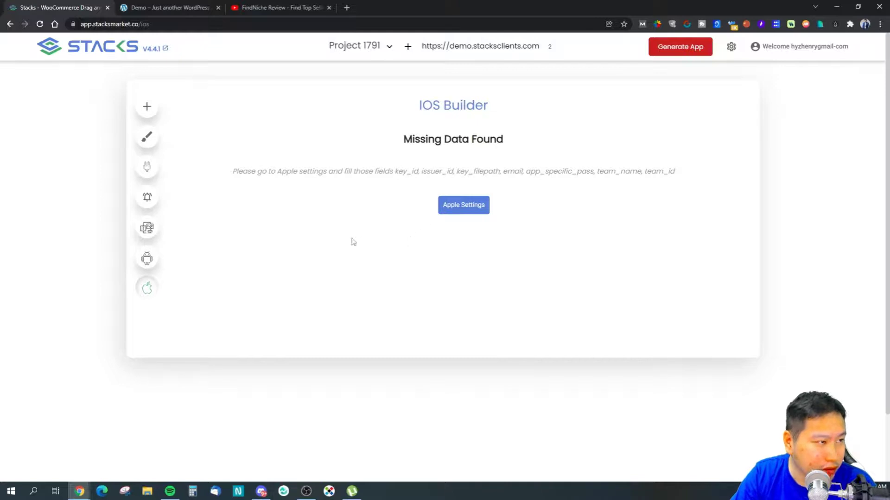
left_click(147, 200)
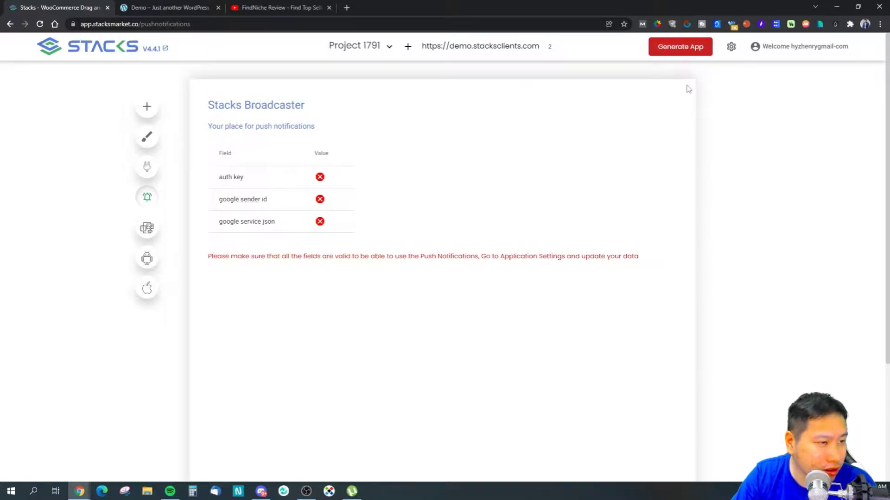
left_click(731, 46)
Step: Scroll through the General Settings page
left_click(740, 76)
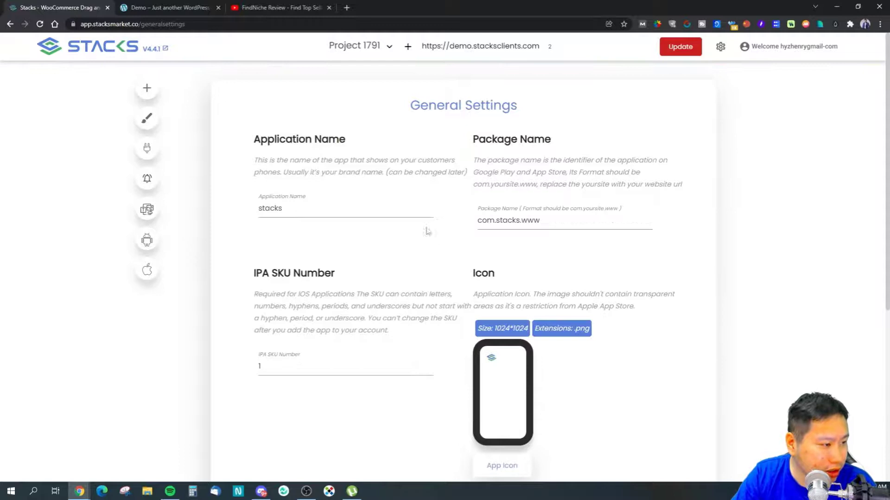
scroll(258, 221, "down", 2)
scroll(254, 237, "up", 2)
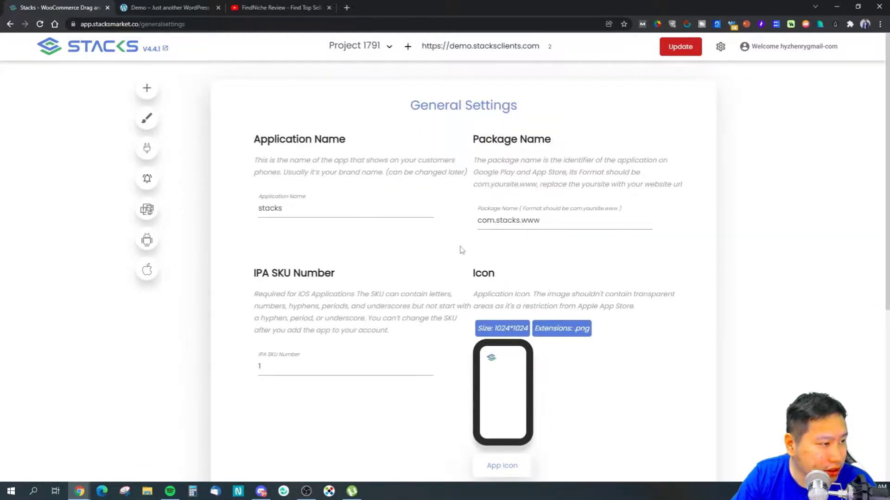
scroll(385, 244, "down", 4)
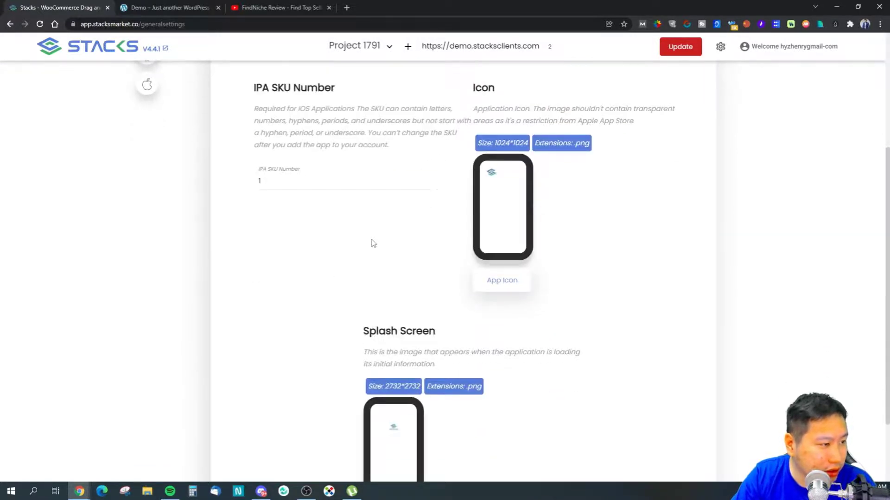
scroll(467, 214, "down", 2)
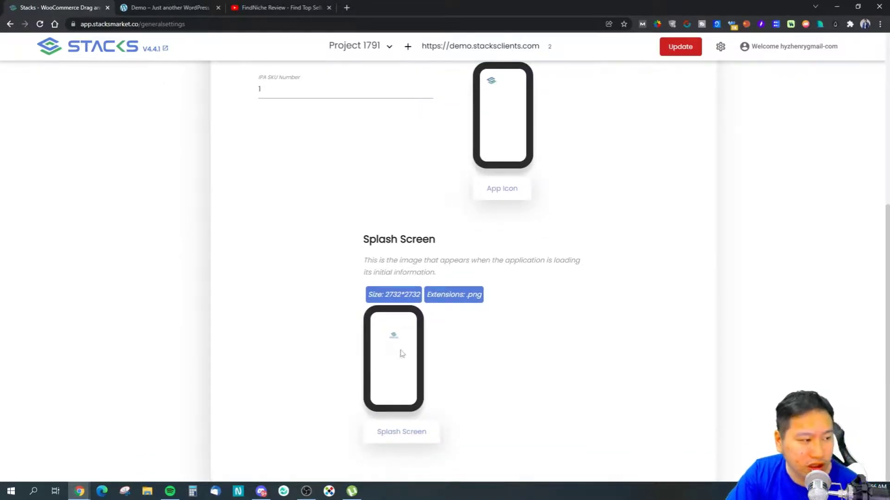
scroll(680, 213, "up", 6)
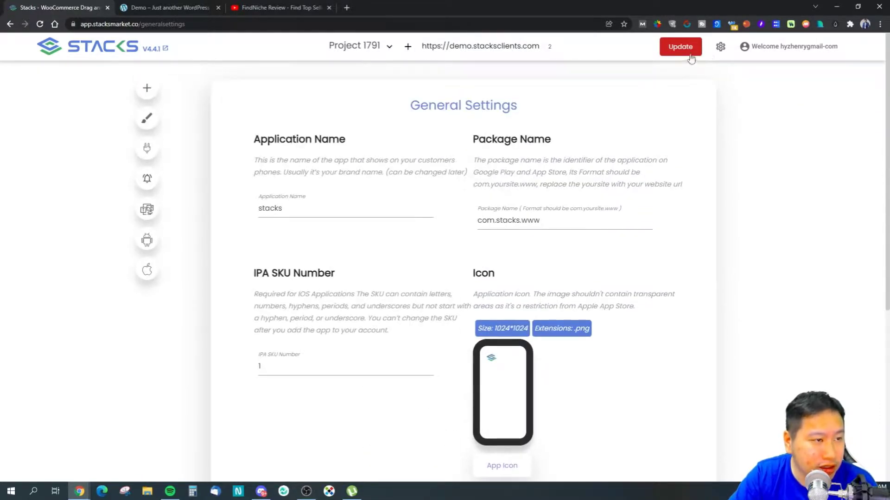
Step: Review the Application Settings page's title colour #5e5e5e, text colour #707070 and Facebook fields
left_click(720, 46)
left_click(732, 95)
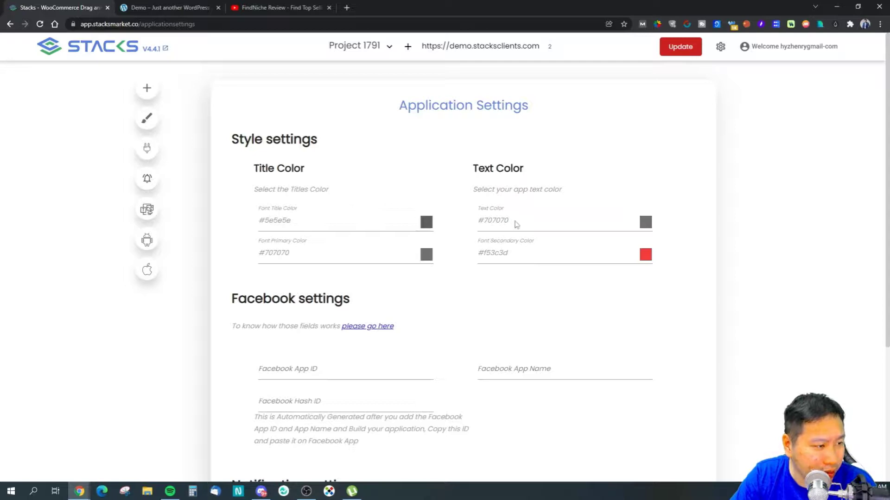
scroll(369, 227, "down", 3)
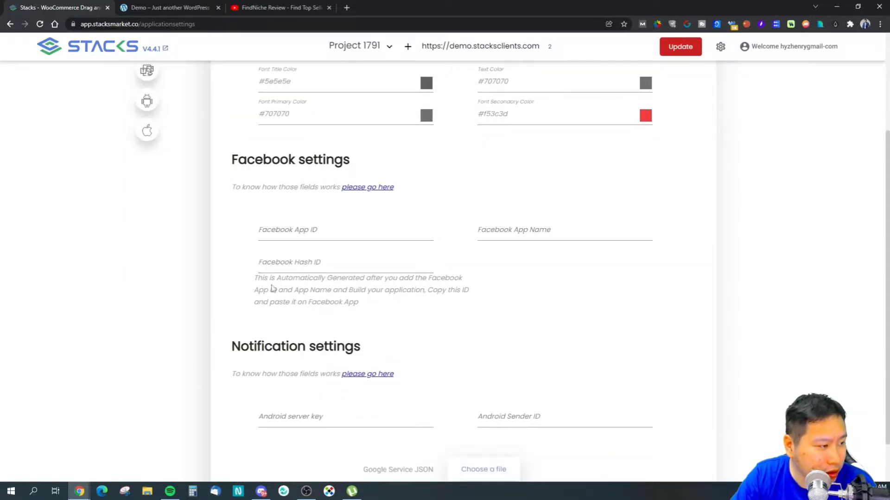
scroll(315, 287, "down", 1)
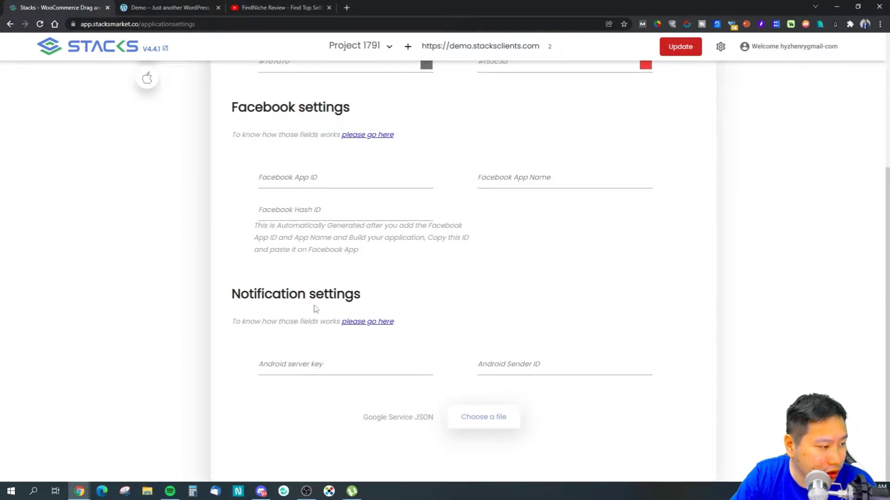
scroll(315, 309, "up", 4)
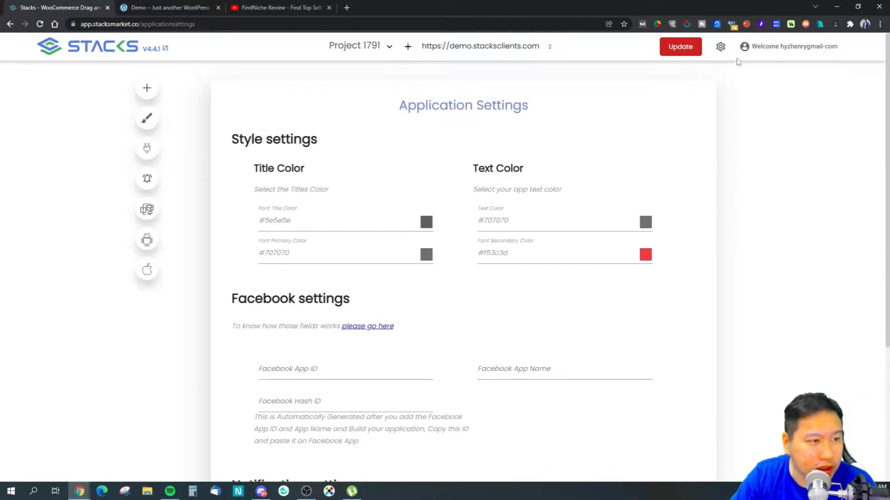
left_click(724, 52)
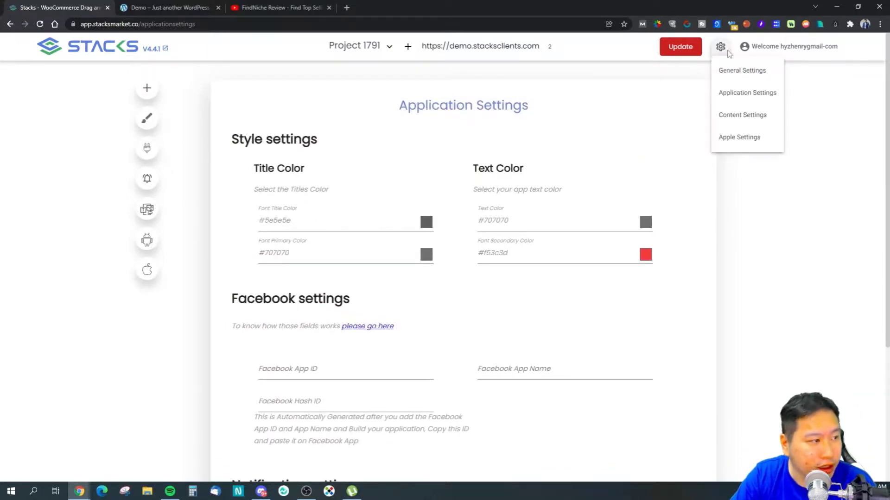
Step: Review Content Settings' logo, background, Login/Signup, About Us and contact email and phone fields
left_click(749, 120)
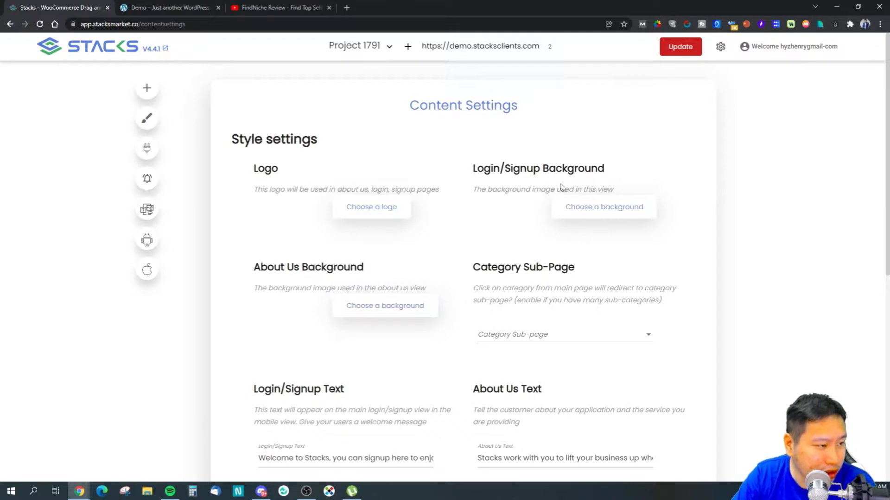
scroll(549, 199, "down", 2)
scroll(411, 225, "down", 4)
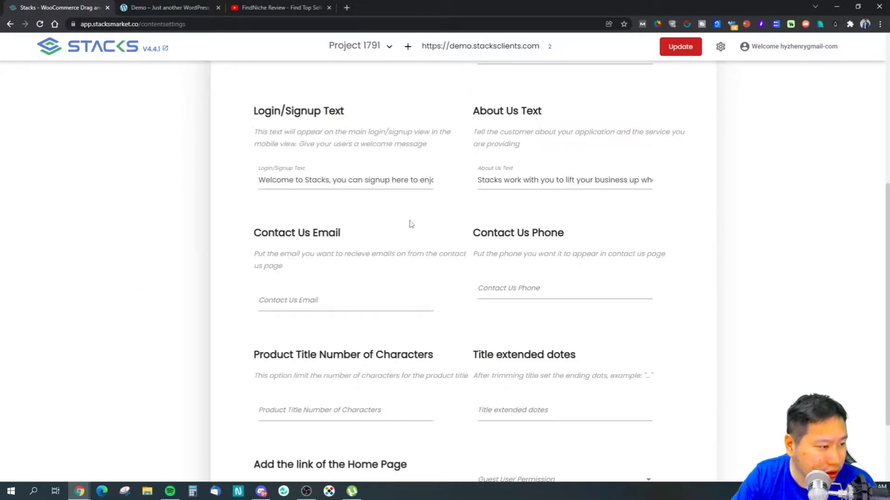
scroll(342, 268, "down", 2)
scroll(519, 223, "up", 3)
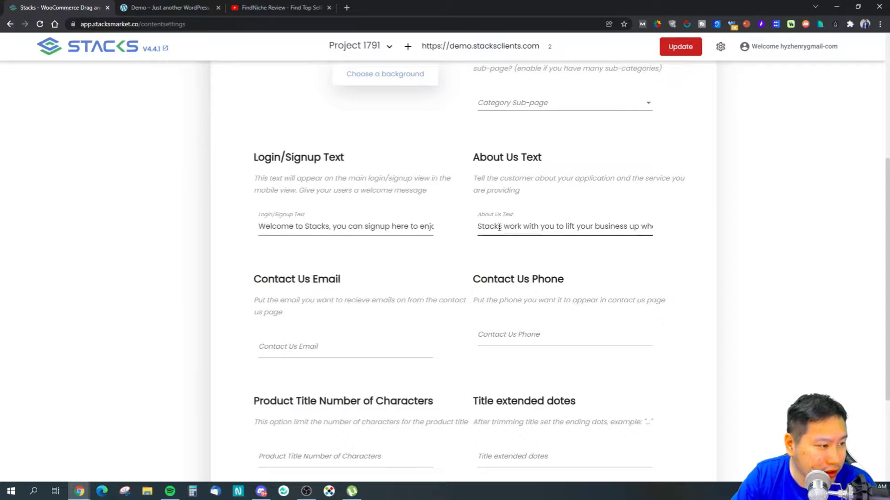
left_click_drag(480, 224, 718, 228)
left_click(701, 241)
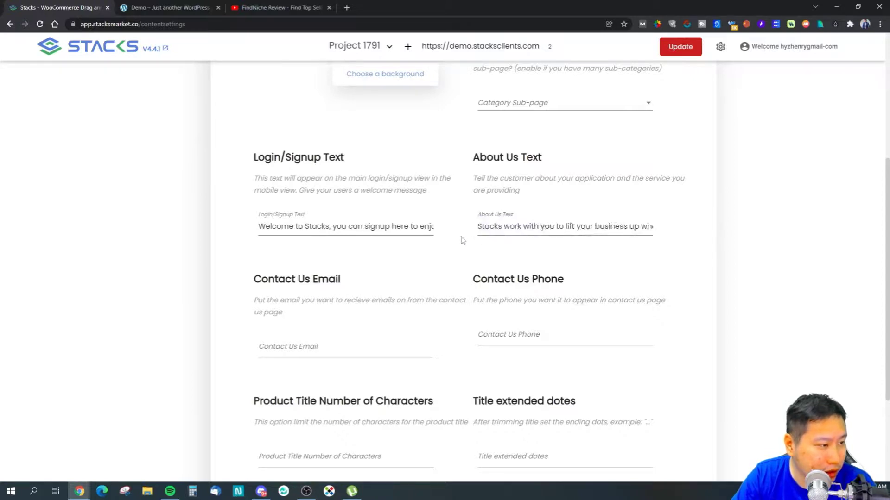
scroll(369, 269, "down", 3)
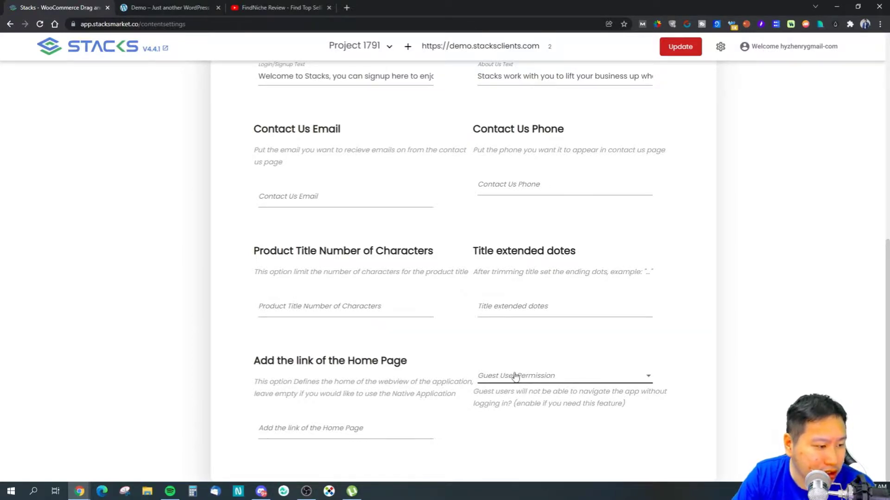
scroll(516, 376, "up", 8)
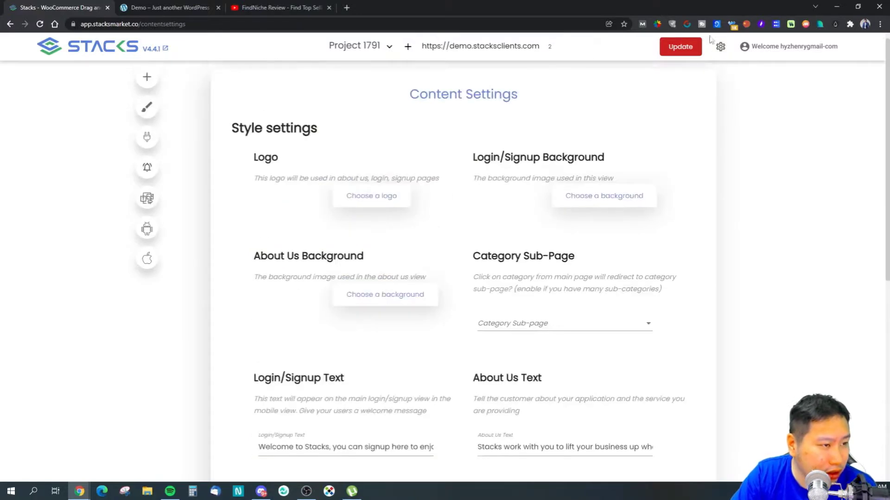
Step: Look over the Apple Settings page's empty credential fields
left_click(720, 48)
left_click(736, 137)
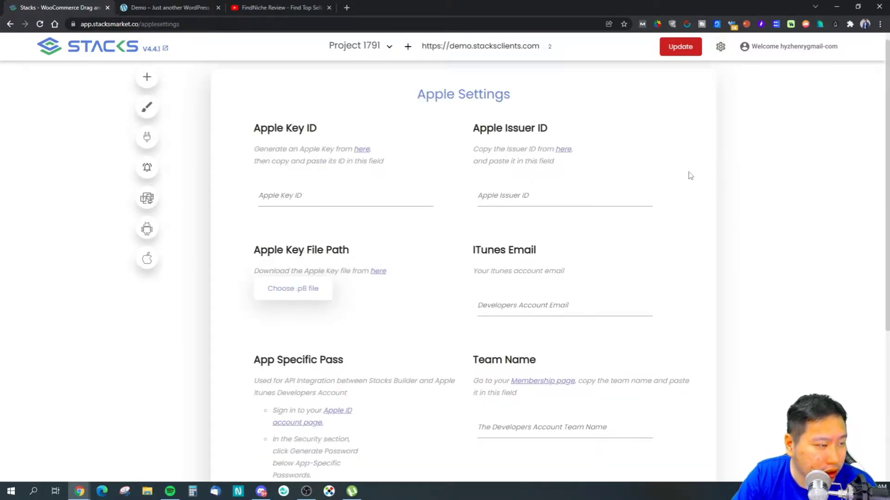
scroll(689, 230, "down", 5)
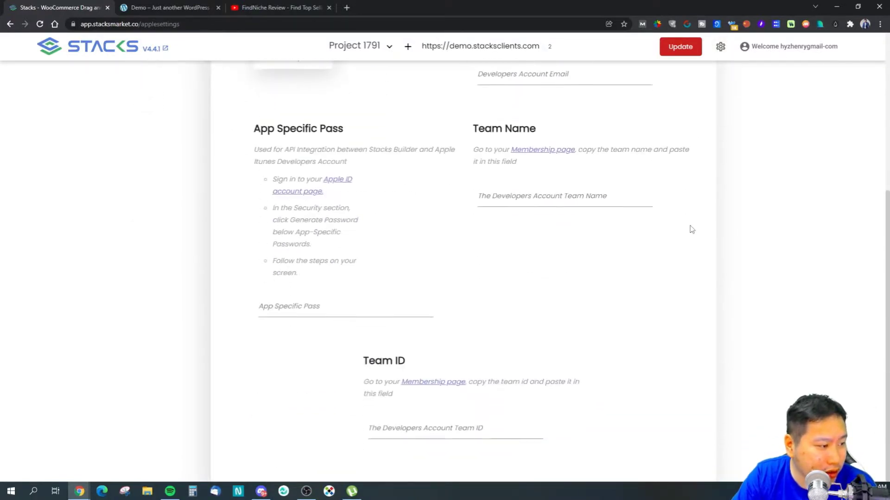
scroll(691, 229, "up", 5)
Step: Return to General Settings, briefly opening and closing the demo store site tab
mouse_move(721, 56)
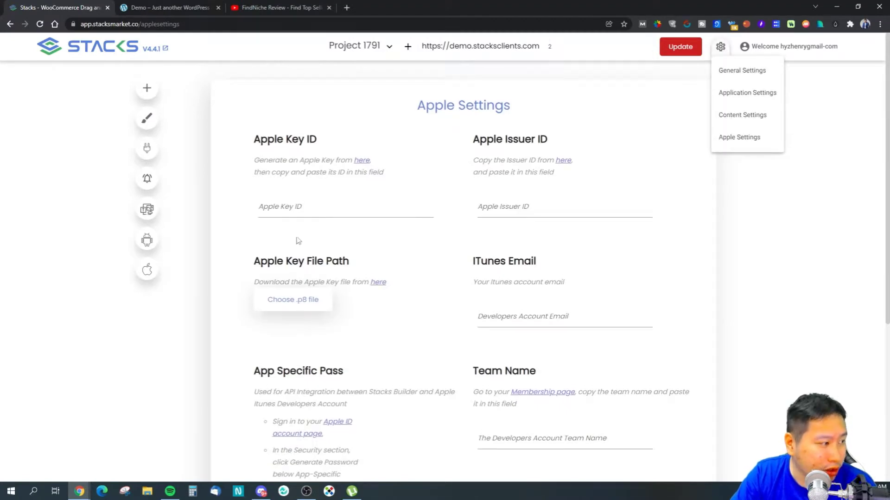
left_click(730, 71)
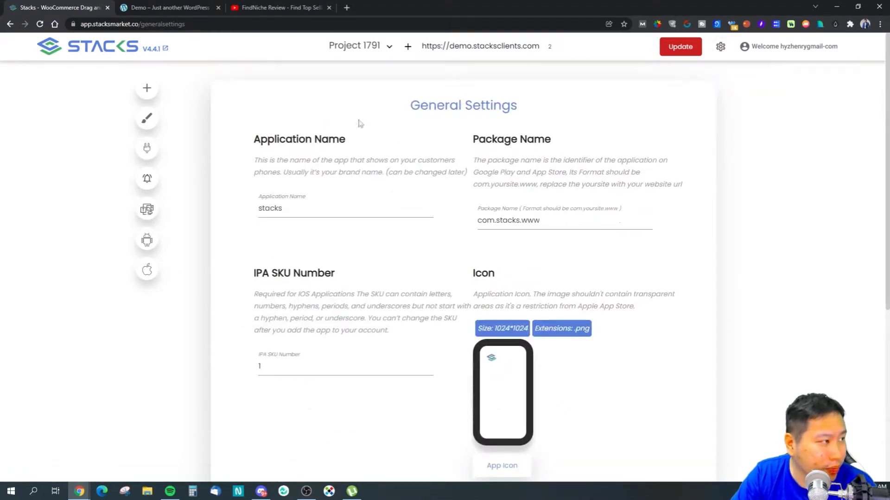
left_click(503, 48)
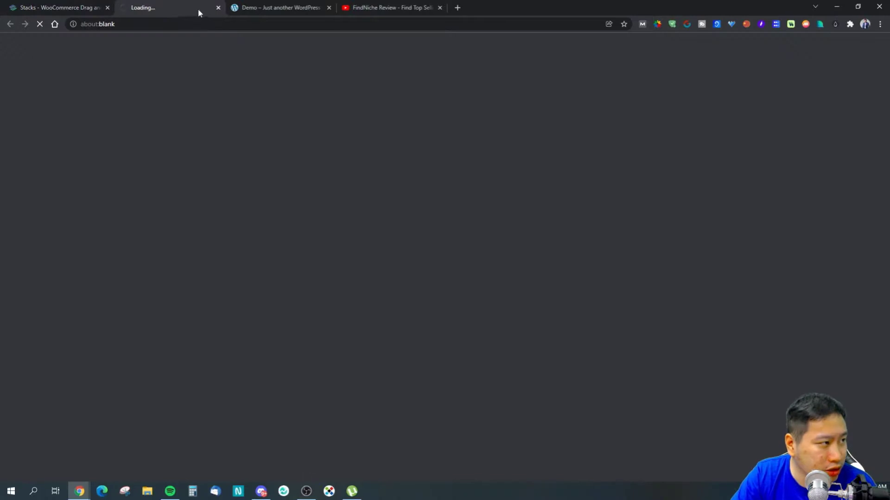
left_click(218, 7)
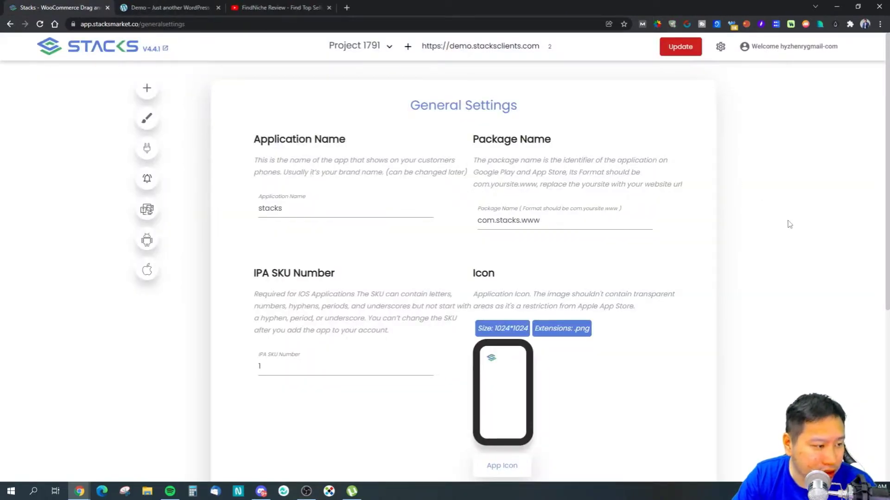
scroll(711, 303, "down", 5)
scroll(710, 304, "up", 5)
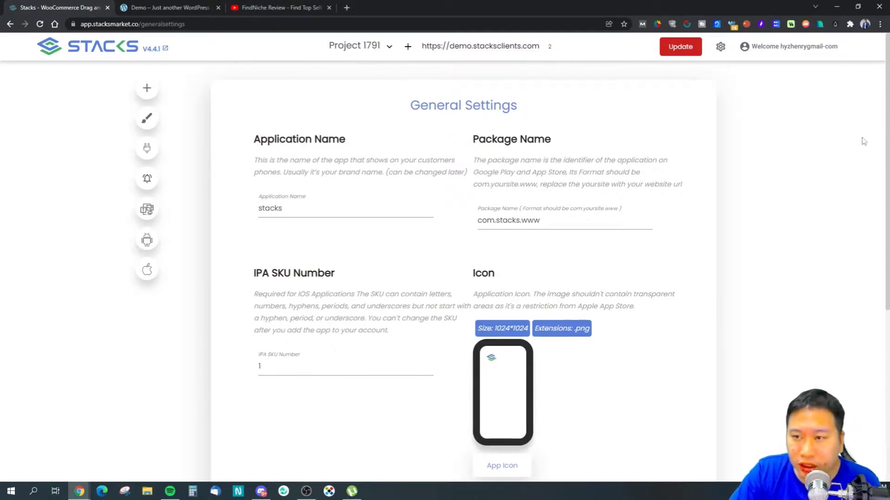
Step: Reset the guided tour from the Welcome menu and advance past its welcome step
left_click(780, 48)
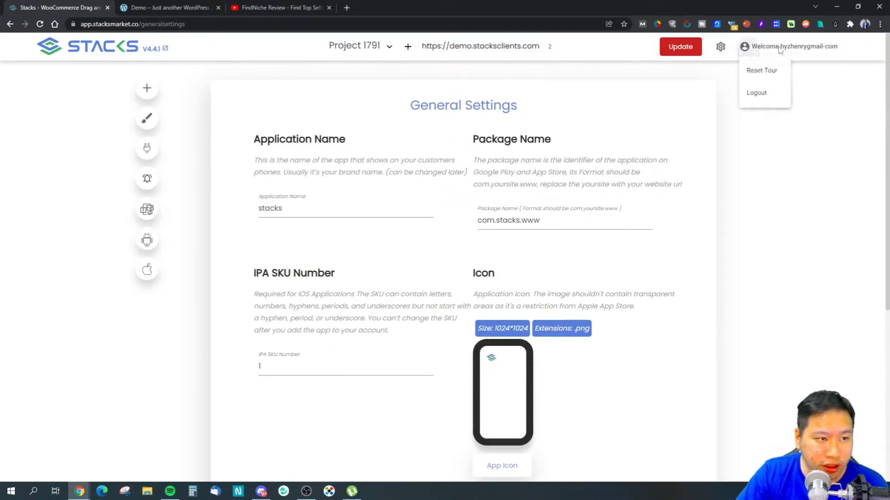
left_click(758, 69)
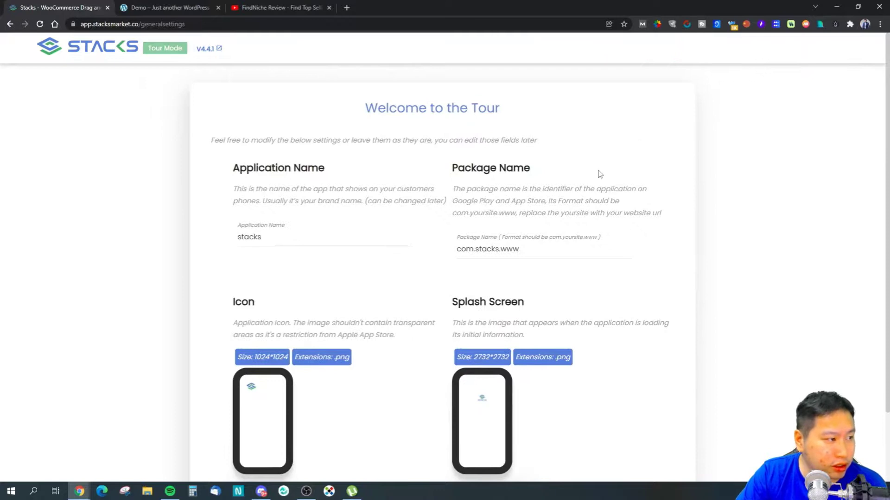
scroll(355, 185, "down", 2)
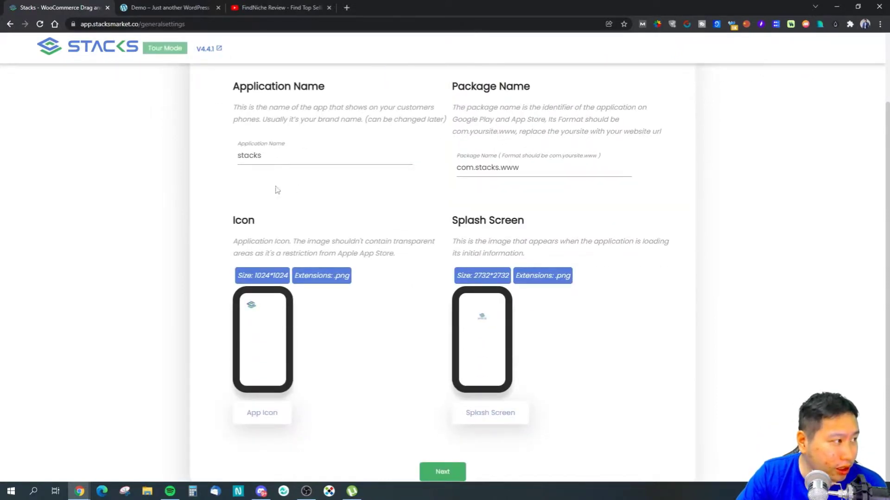
left_click(454, 470)
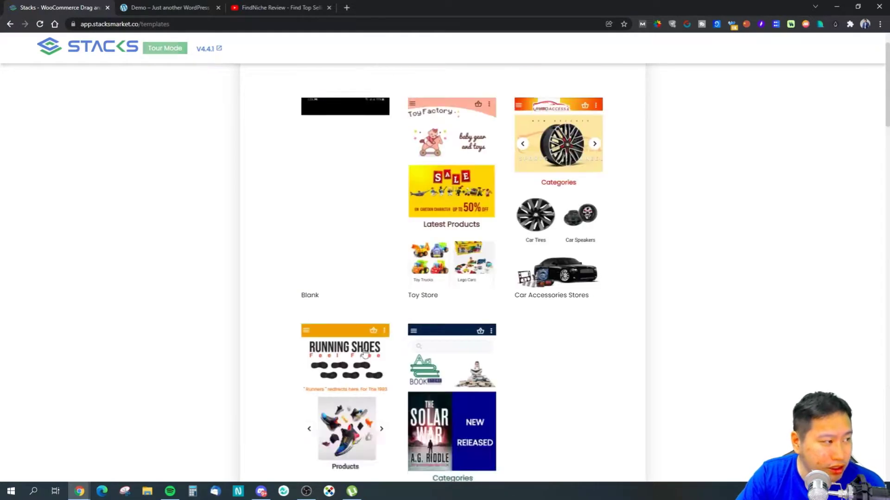
Step: Browse the template gallery showing the Suit, Restaurant and Furniture Store templates
scroll(371, 333, "down", 15)
scroll(487, 368, "down", 20)
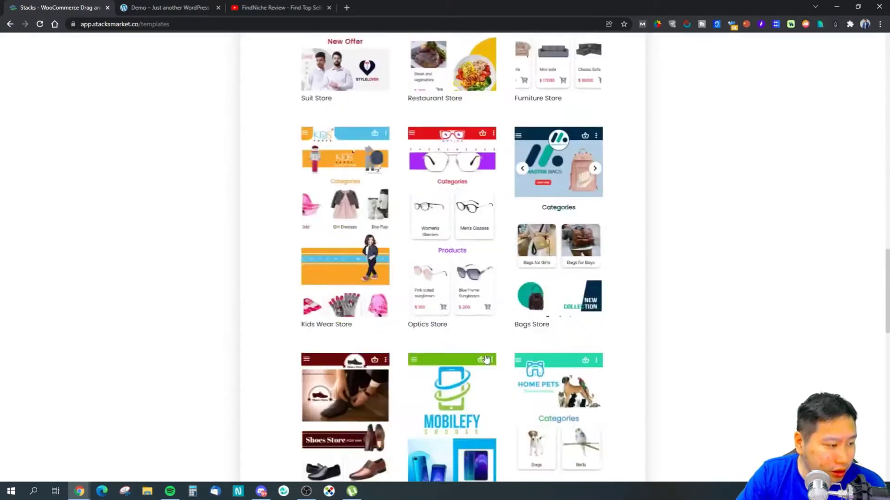
scroll(485, 360, "up", 7)
scroll(486, 359, "up", 15)
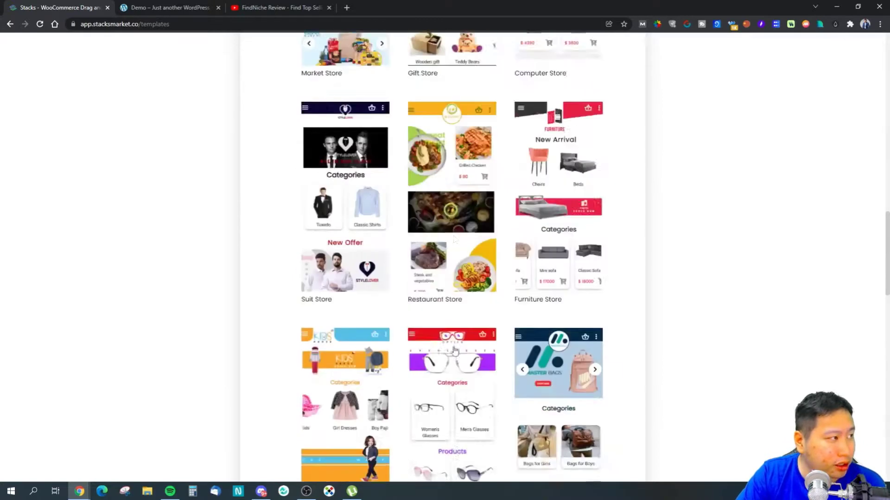